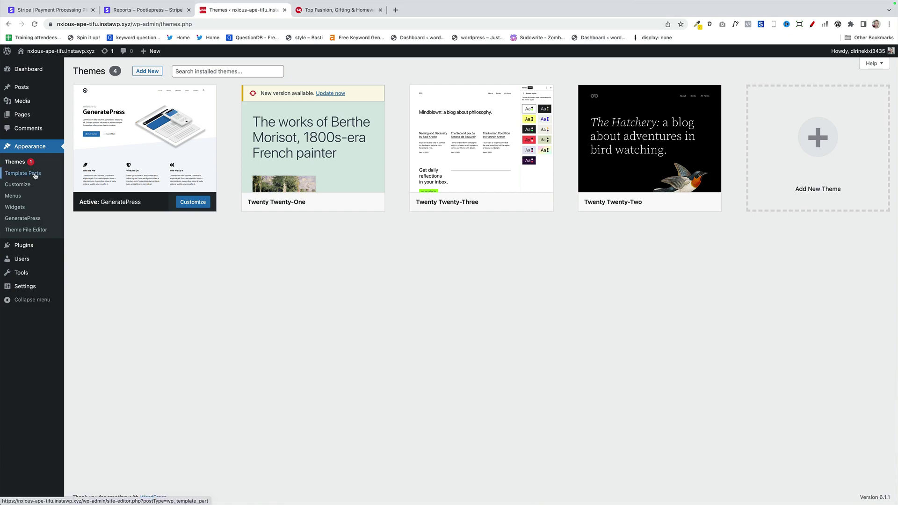
Step: Open the footer template part from Appearance > Template Parts
left_click(35, 175)
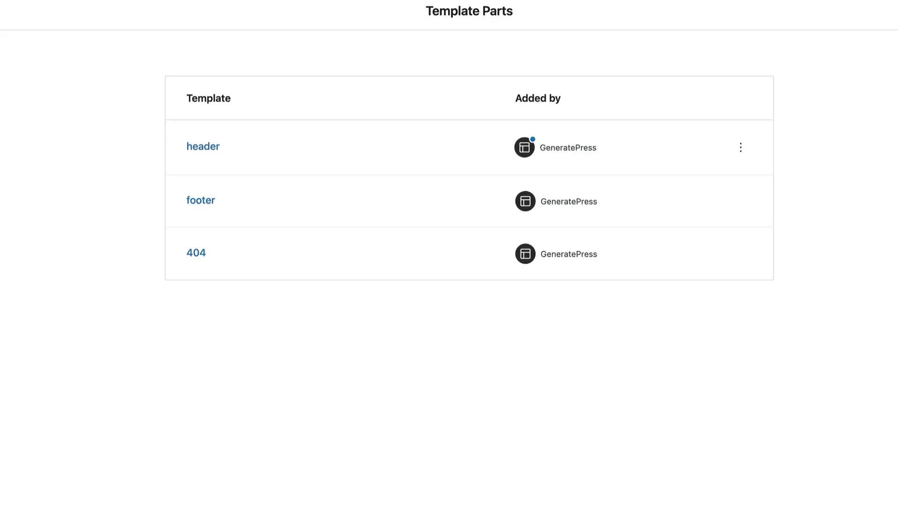
left_click(199, 204)
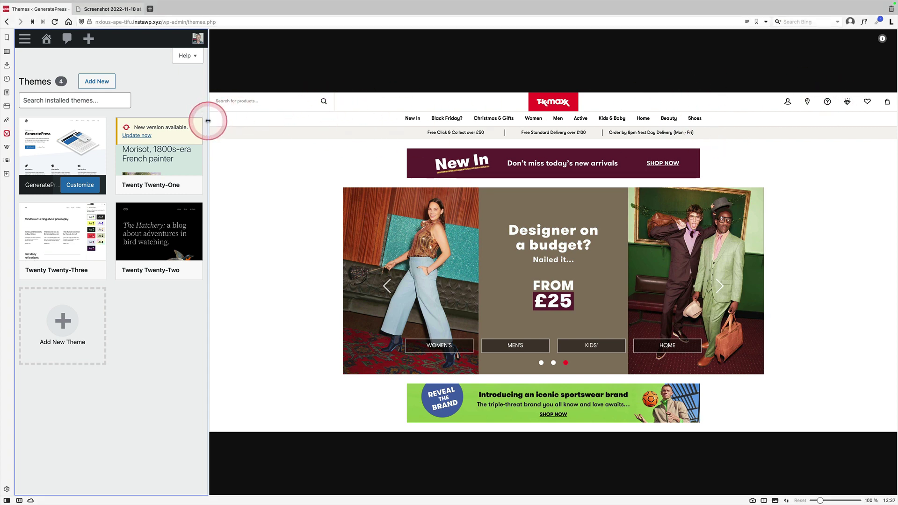
Step: Widen the WordPress panel, preview the storefront, then return to the Dashboard
left_click_drag(211, 121, 572, 124)
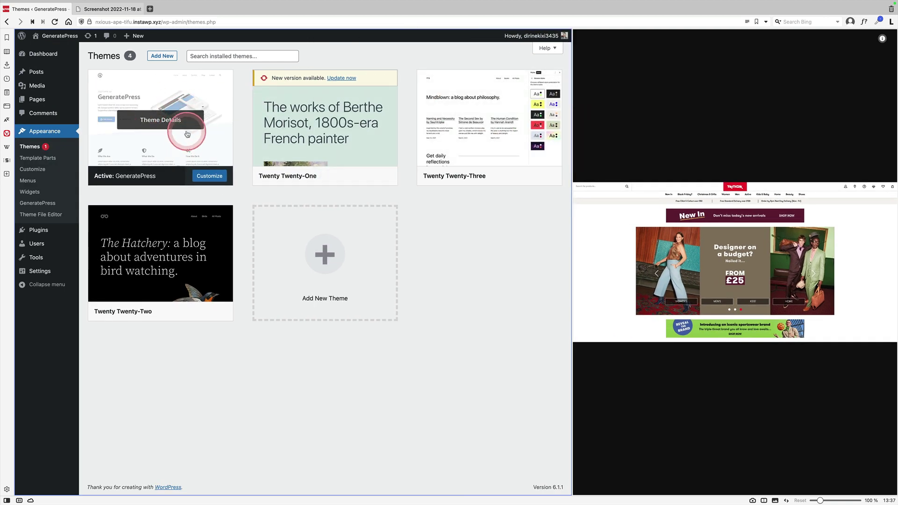
left_click(57, 36)
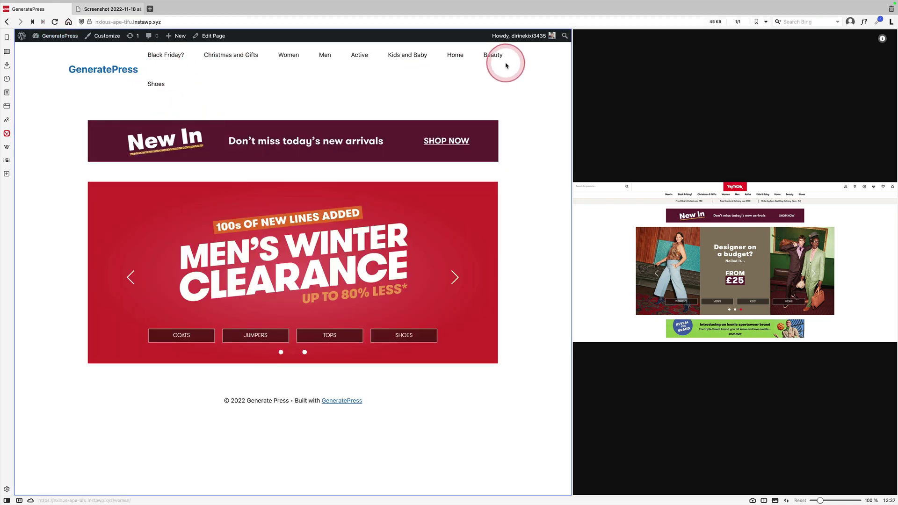
left_click(48, 51)
mouse_move(52, 160)
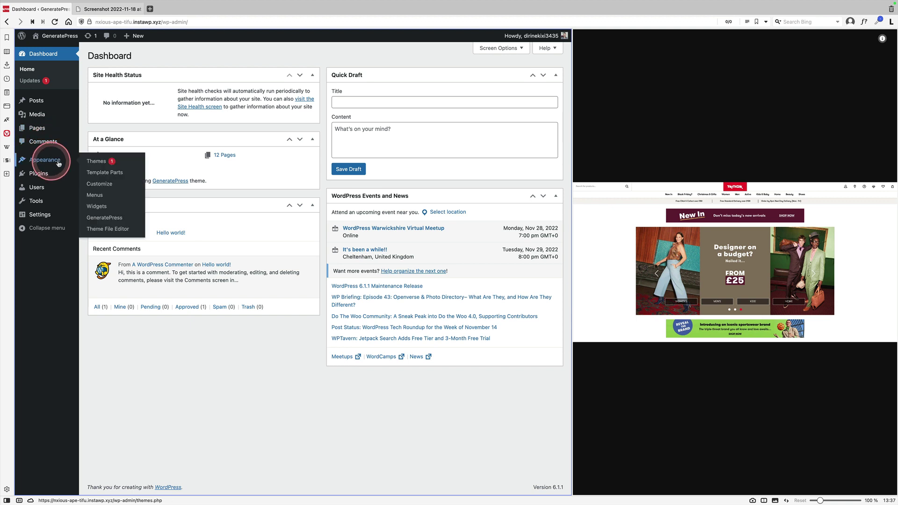
Step: Open the 'header' template part from the Template Parts list
left_click(111, 176)
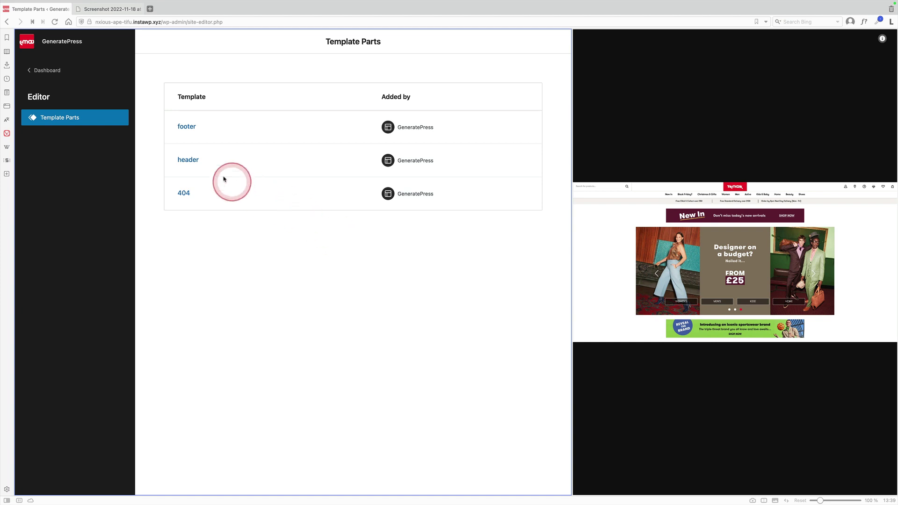
left_click(188, 159)
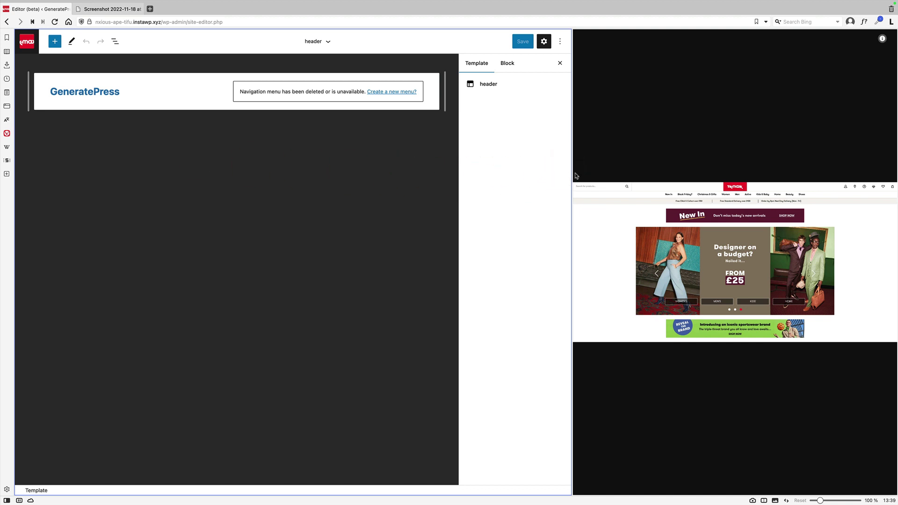
Step: Remove the header's old Group block holding the site title and navigation
left_click(114, 41)
left_click(25, 84)
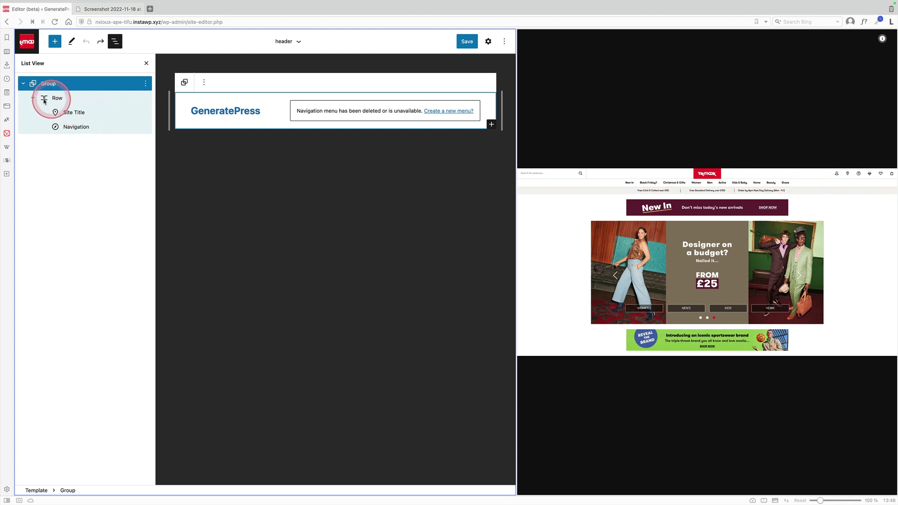
left_click(146, 83)
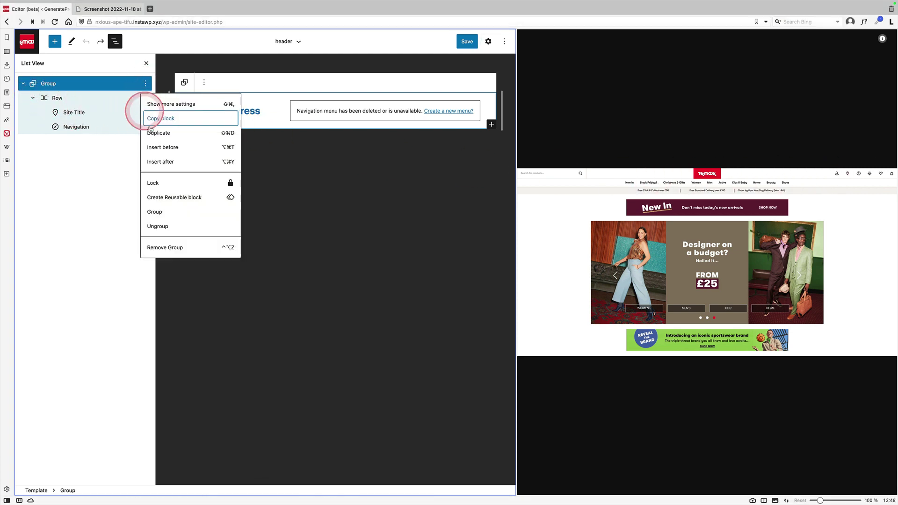
left_click(178, 248)
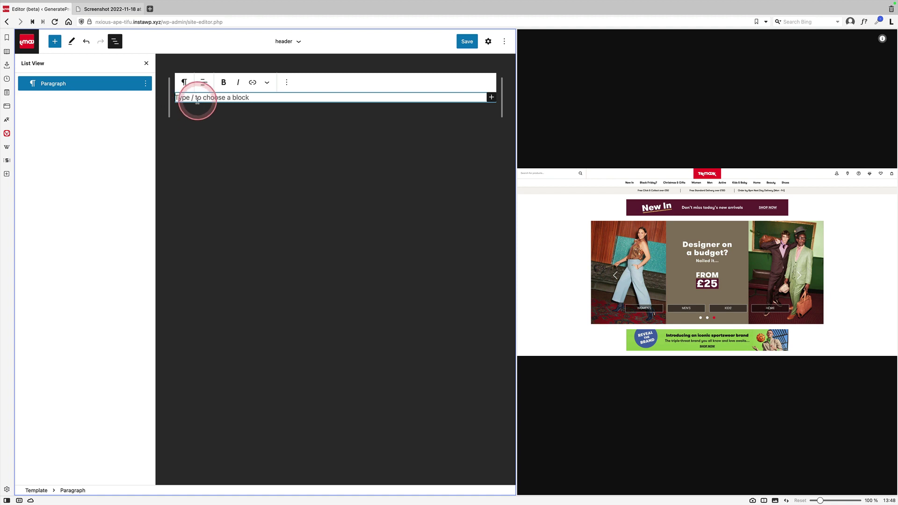
Step: Insert a three-equal-column Columns block via /columns and wrap it in a Group
type("/")
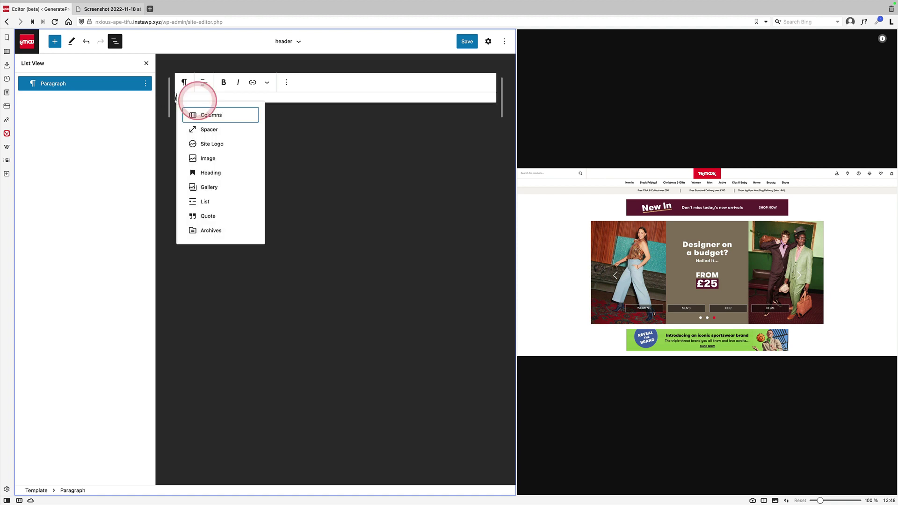
type("colu")
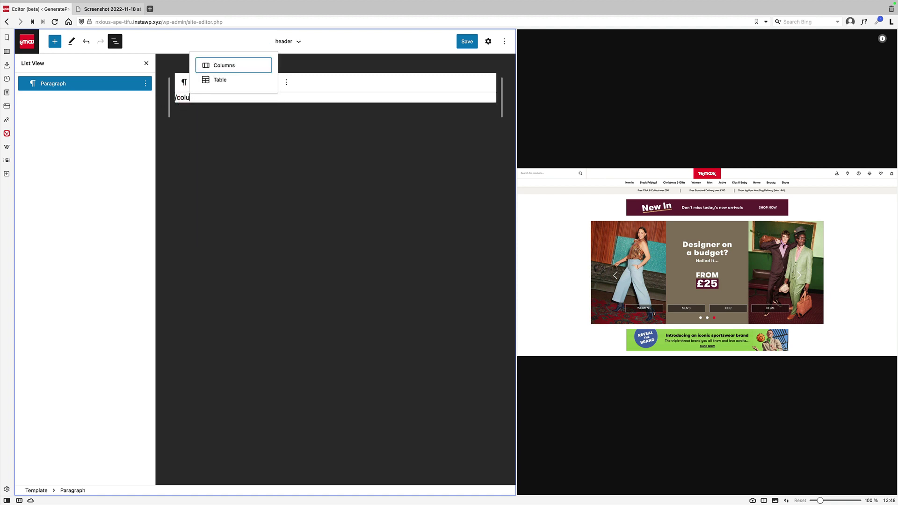
key("Return")
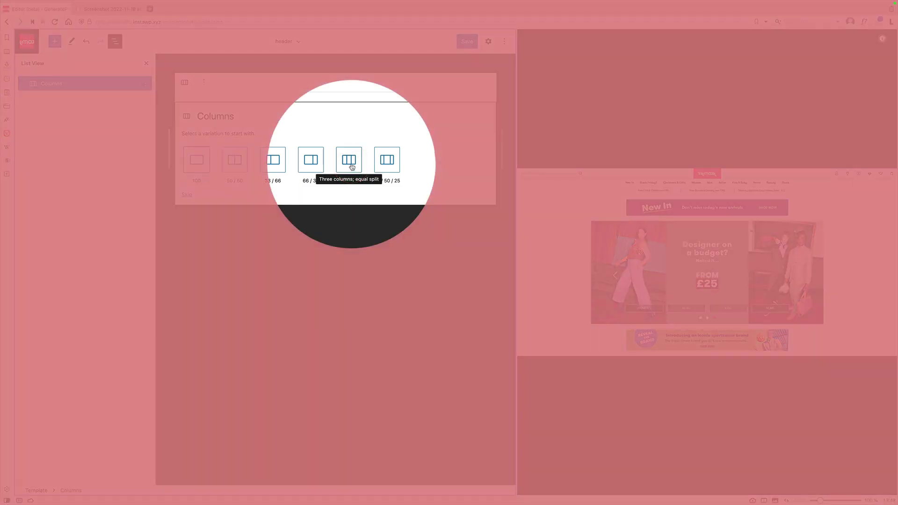
left_click(352, 167)
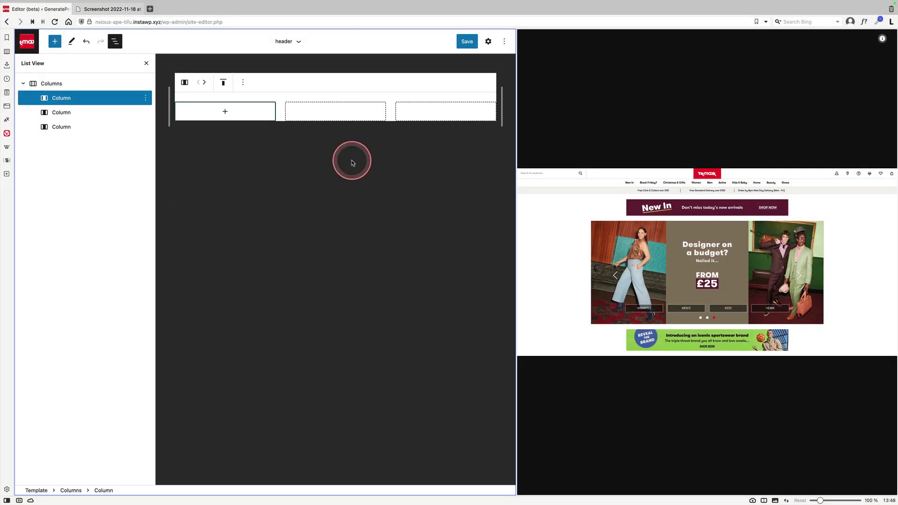
left_click(48, 83)
left_click(145, 83)
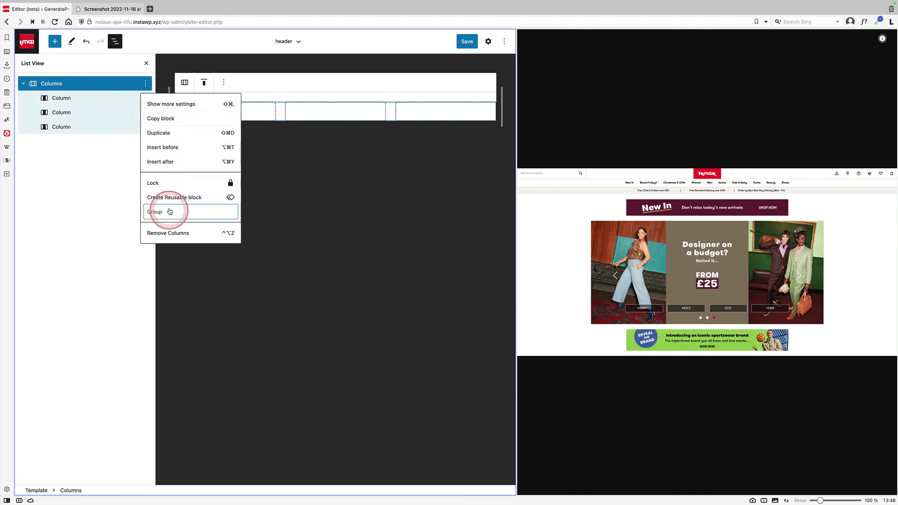
left_click(154, 212)
Step: Expand the new Group in List View and select the first column
left_click(24, 84)
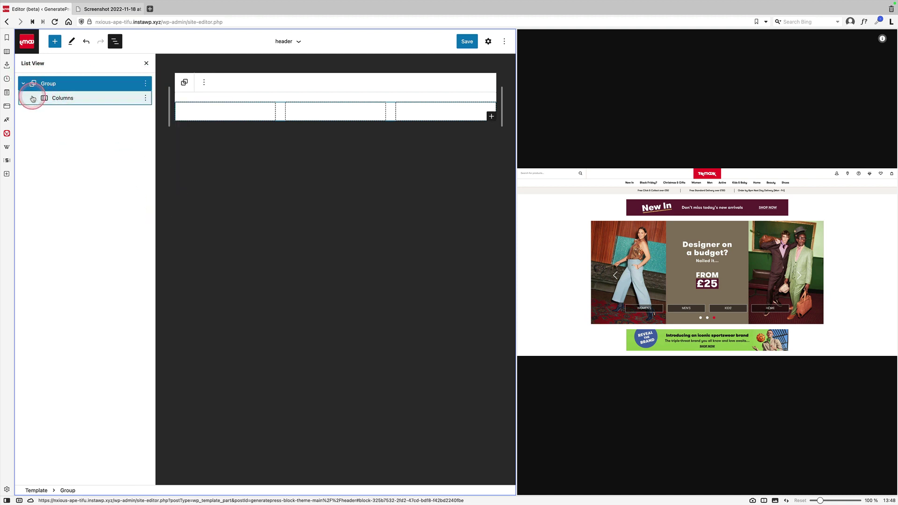
left_click(33, 98)
left_click(66, 99)
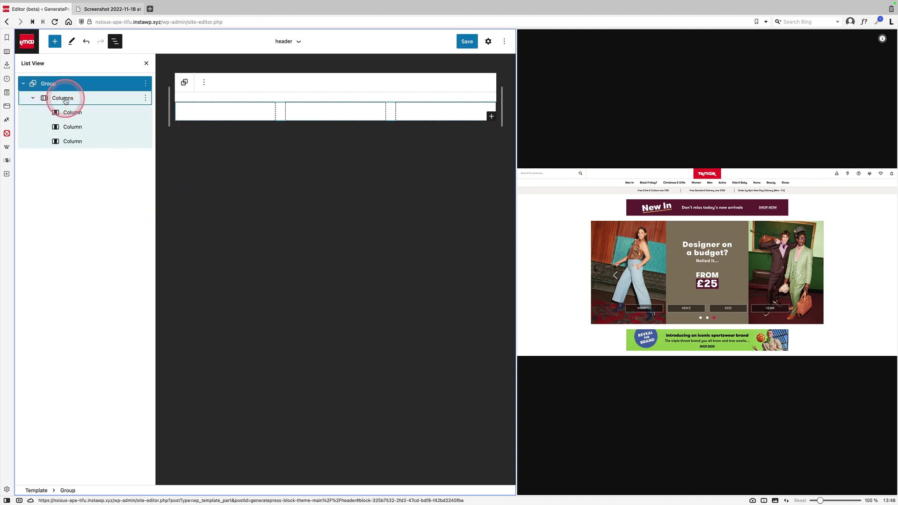
left_click(234, 115)
Step: Add a Search block to the first column with hidden label and button inside
left_click(226, 112)
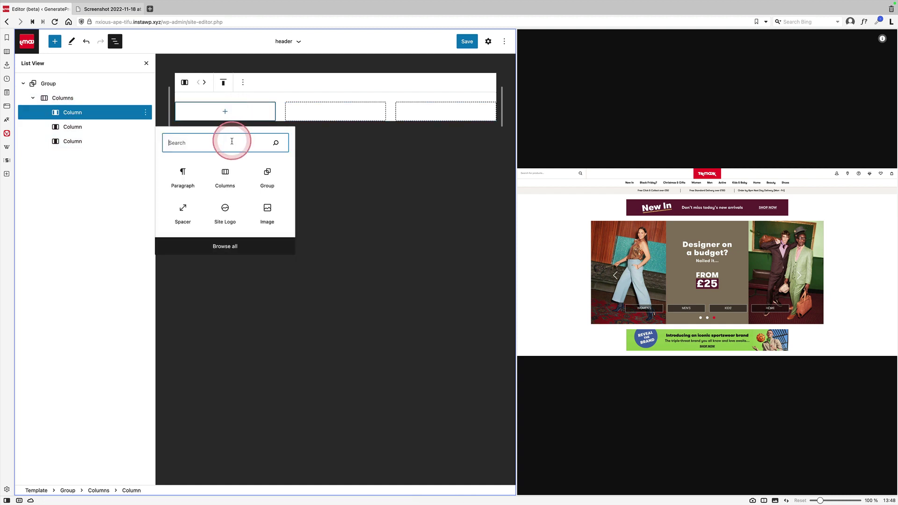
type("search")
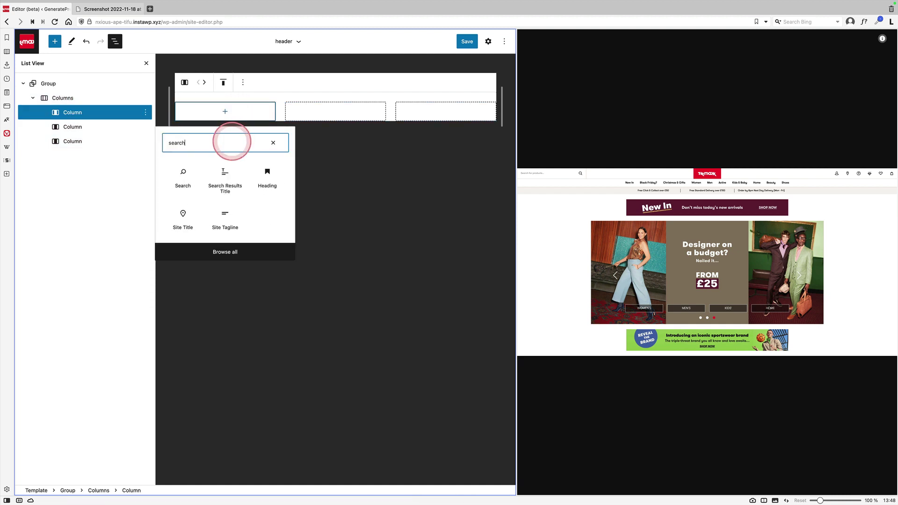
left_click(197, 171)
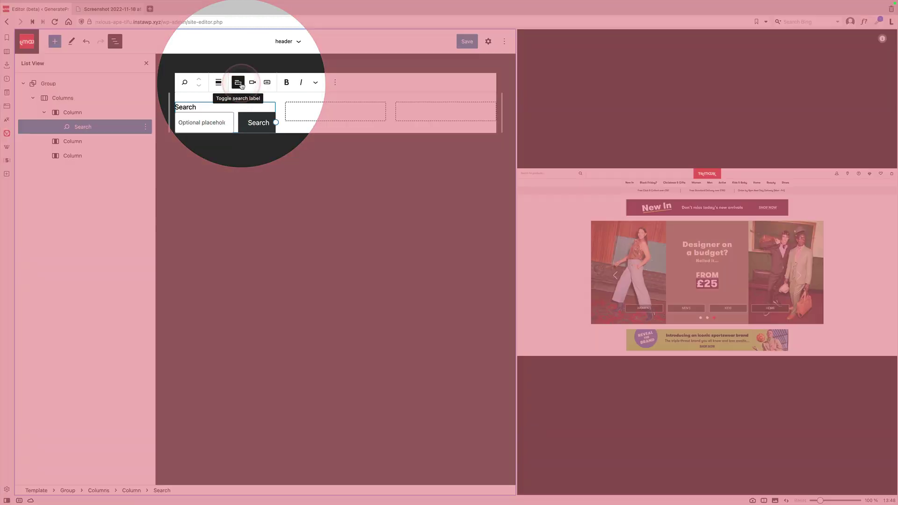
left_click(239, 83)
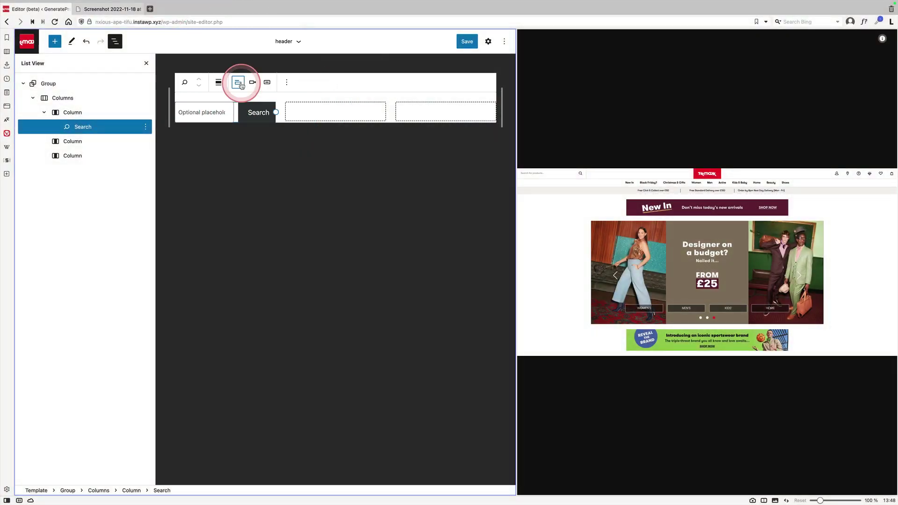
left_click(252, 82)
left_click(277, 124)
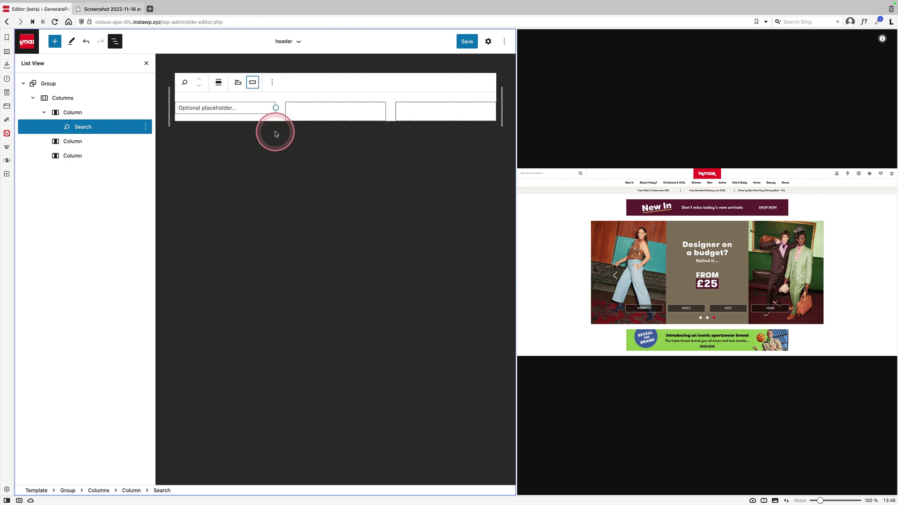
left_click(247, 84)
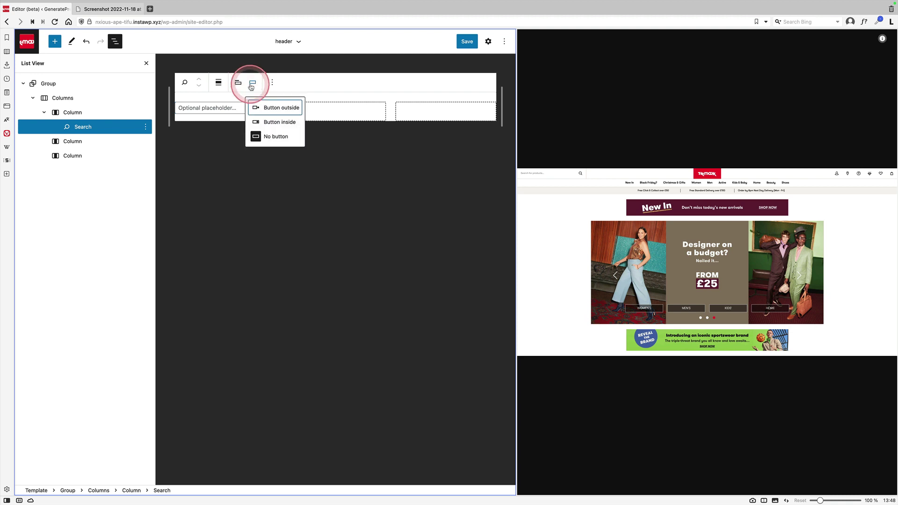
left_click(260, 116)
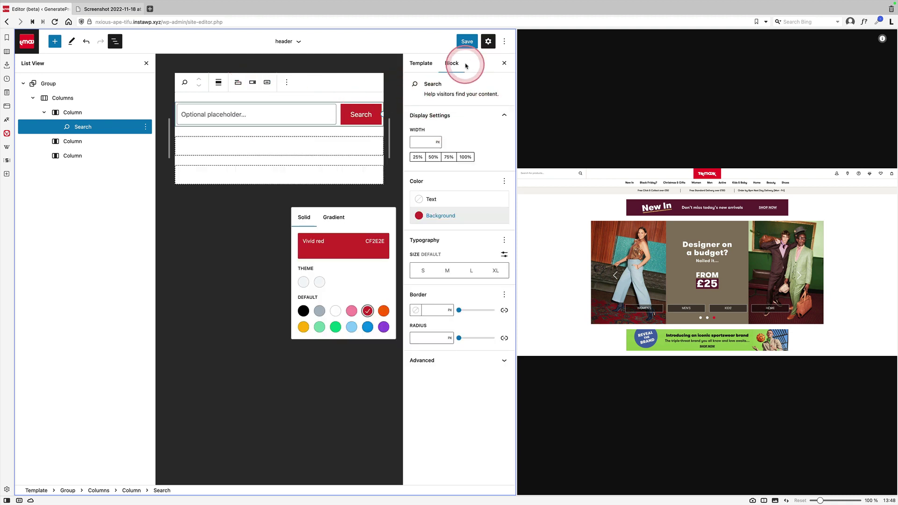
Step: Narrow the Search block and give it the placeholder 'Search for products'
left_click(487, 42)
left_click(325, 116)
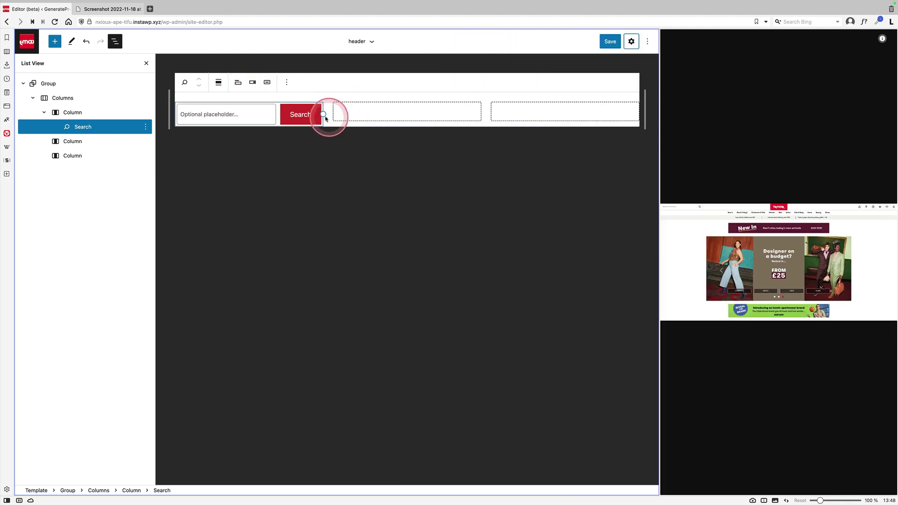
mouse_move(322, 114)
left_mouse_down()
mouse_move(241, 116)
mouse_move(321, 117)
mouse_move(310, 117)
left_mouse_up()
left_click(229, 114)
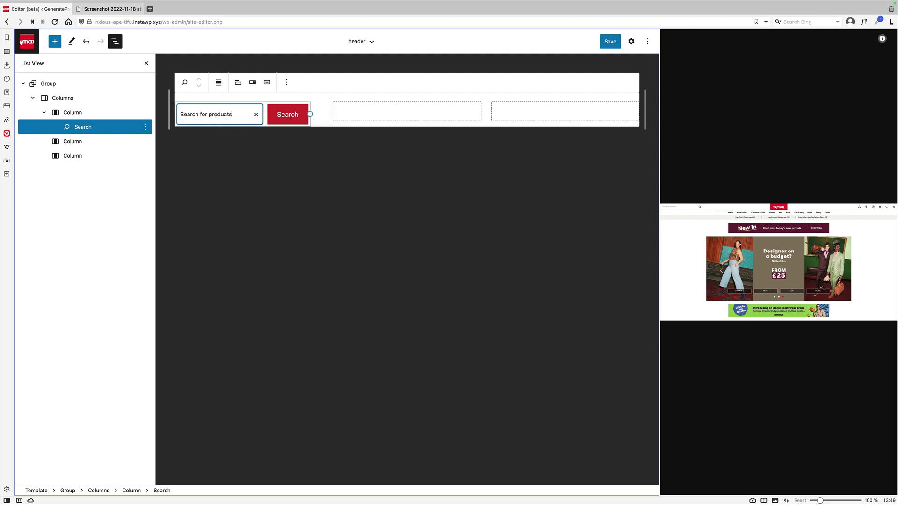
Step: Add a centre-aligned Site Logo block to the middle column
left_click(395, 114)
left_click(407, 112)
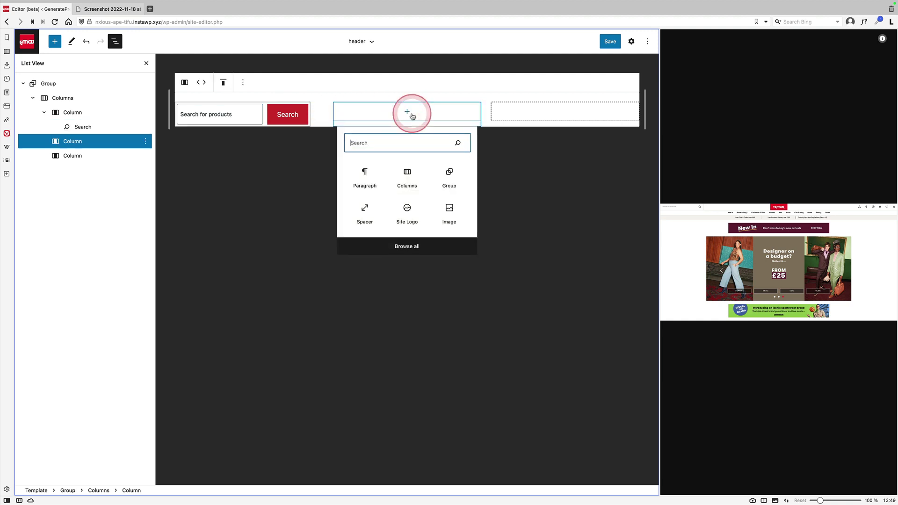
type("site")
left_click(365, 173)
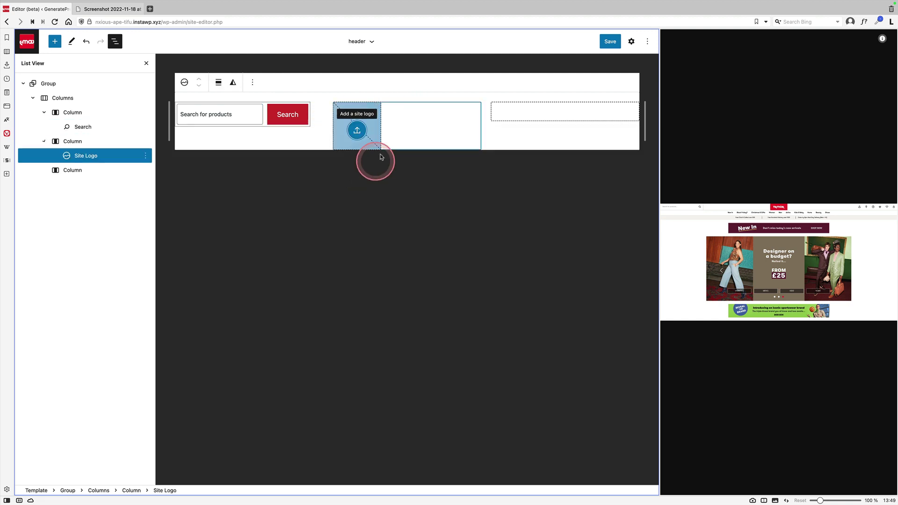
left_click(218, 83)
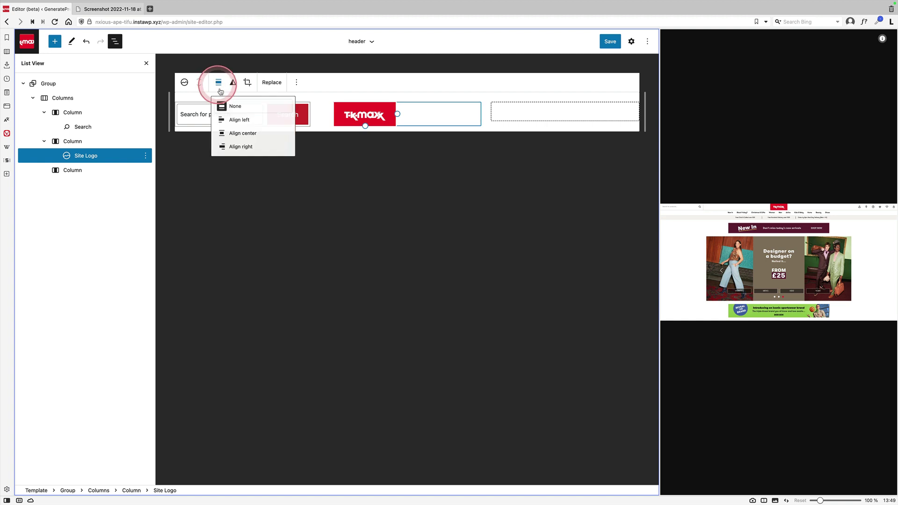
left_click(249, 130)
Step: Add Social Icons to the right column and align that column to middle vertically
left_click(579, 116)
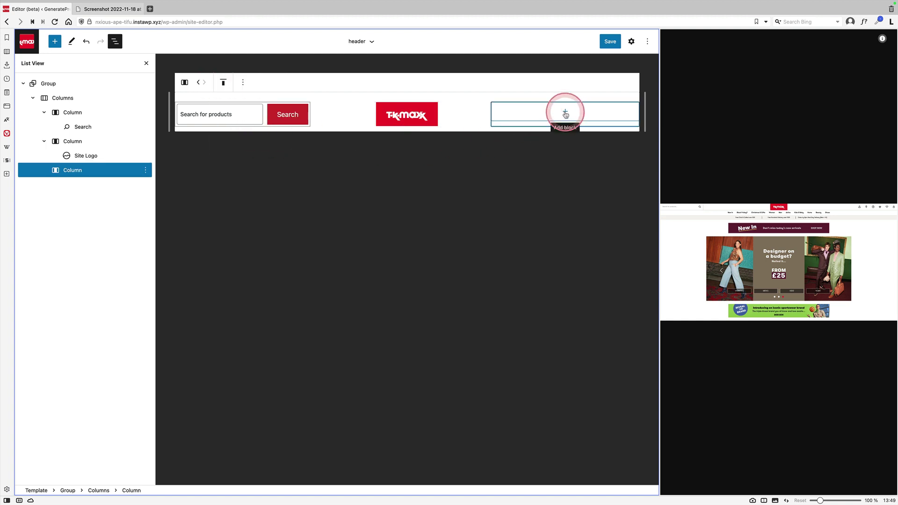
left_click(566, 113)
type("soci")
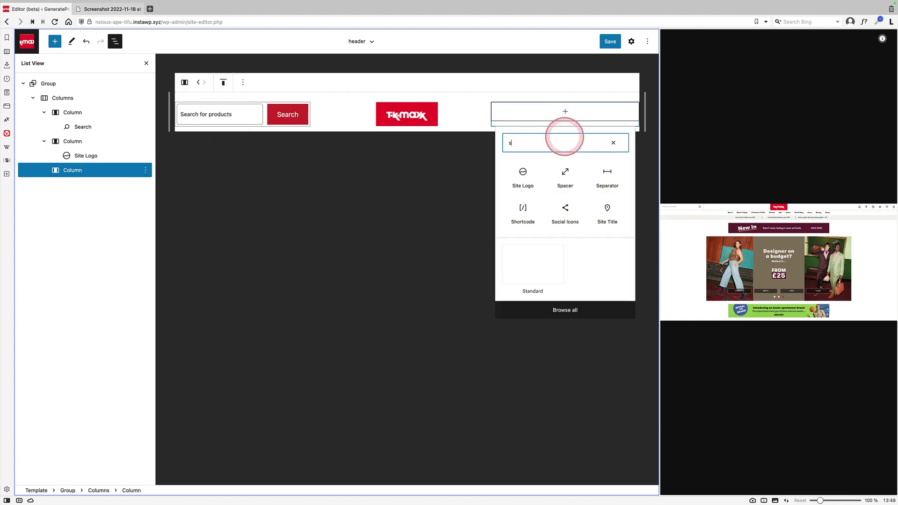
left_click(545, 161)
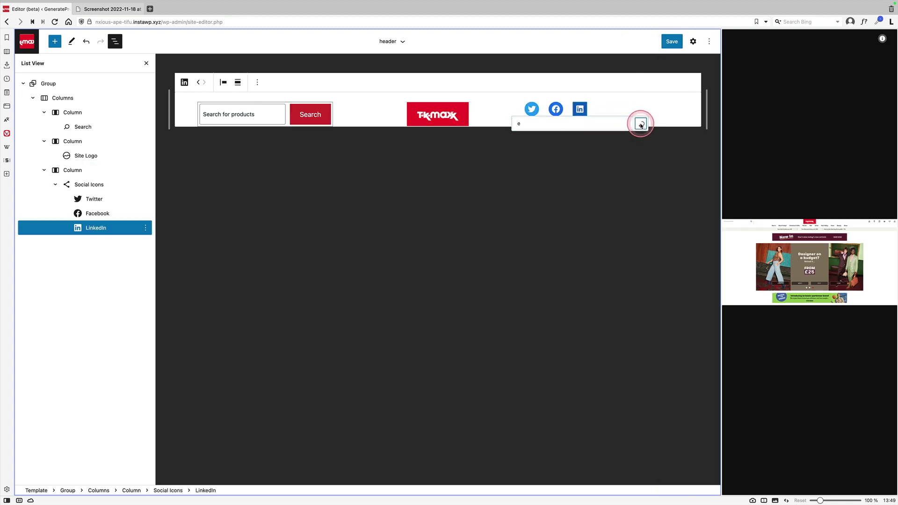
left_click(116, 170)
left_click(224, 83)
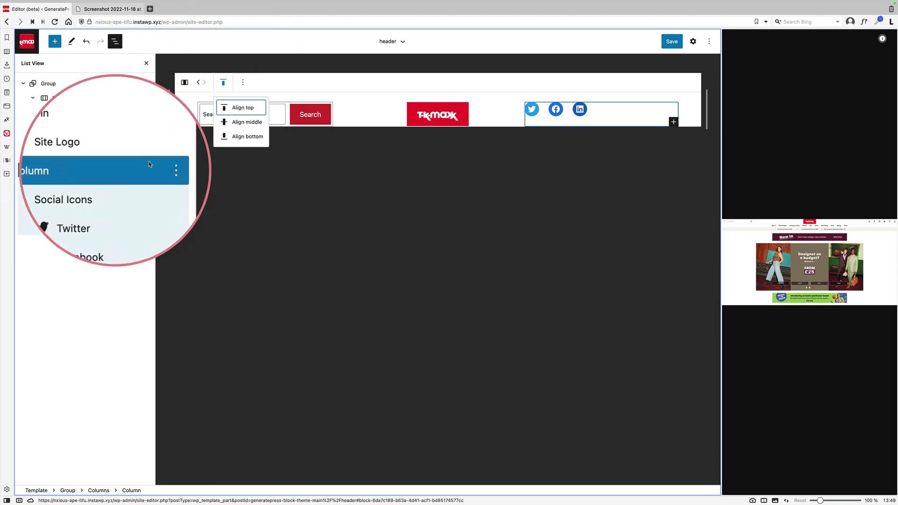
left_click(247, 122)
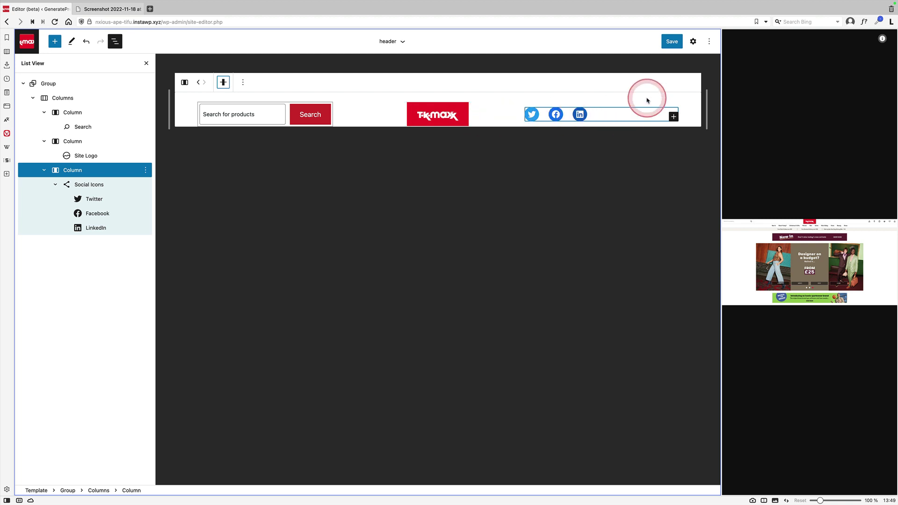
Step: Give the social icons a custom grey A09F9F background, then reopen the header for editing
left_click(692, 43)
left_click(662, 253)
left_click(126, 185)
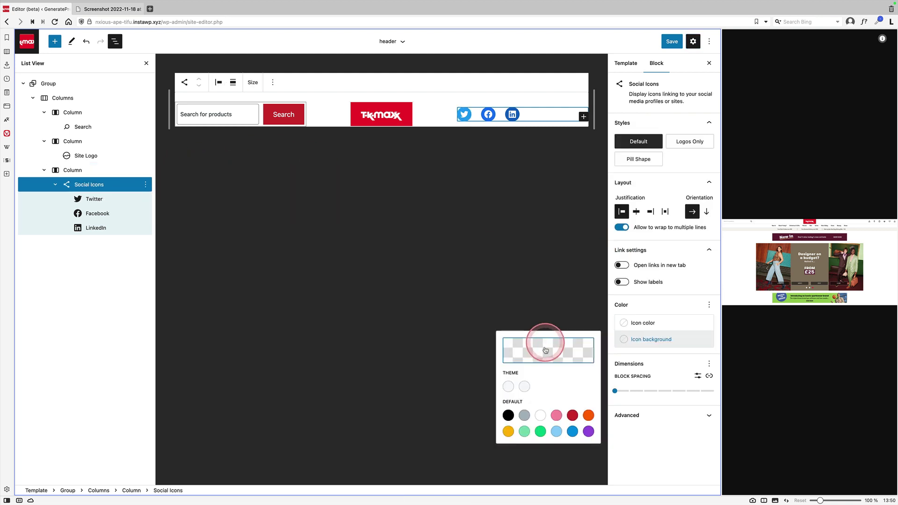
left_click(554, 356)
left_click(405, 239)
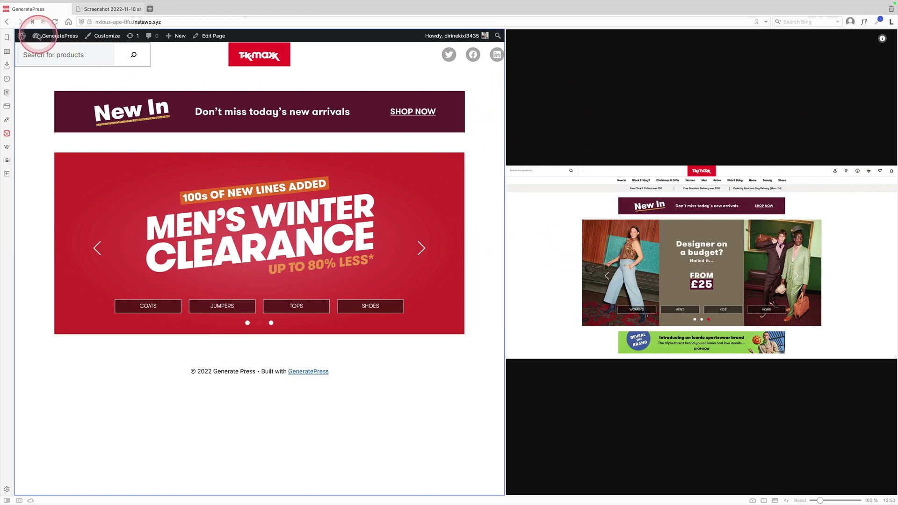
left_click(107, 36)
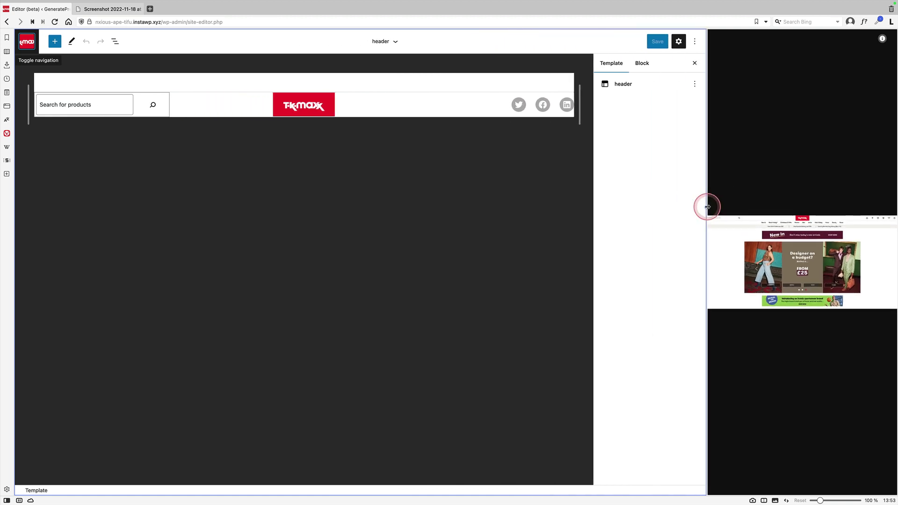
Step: Insert an empty block after the header Group using List View
left_click(116, 41)
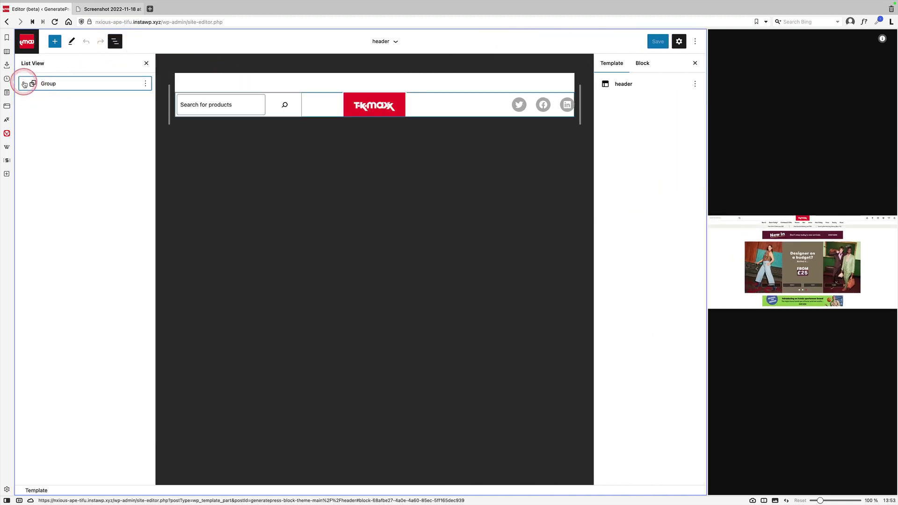
left_click(23, 84)
left_click(33, 98)
left_click(71, 84)
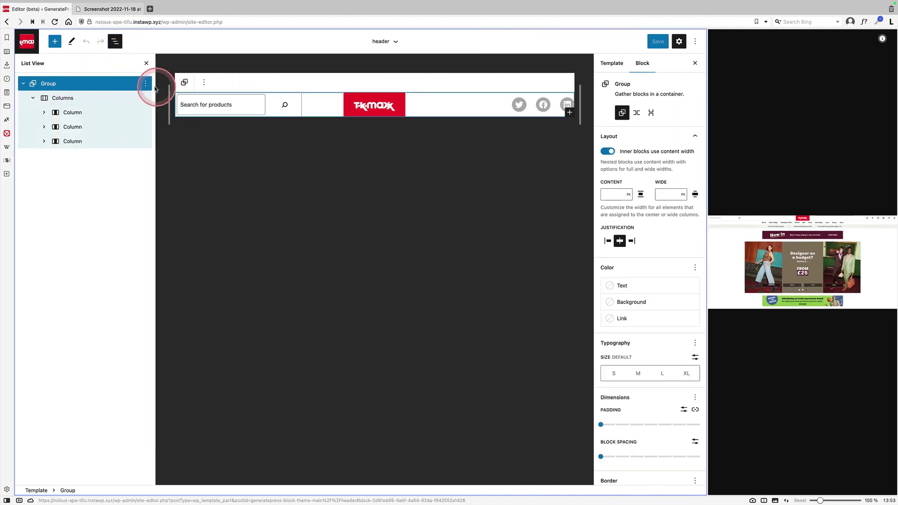
left_click(146, 83)
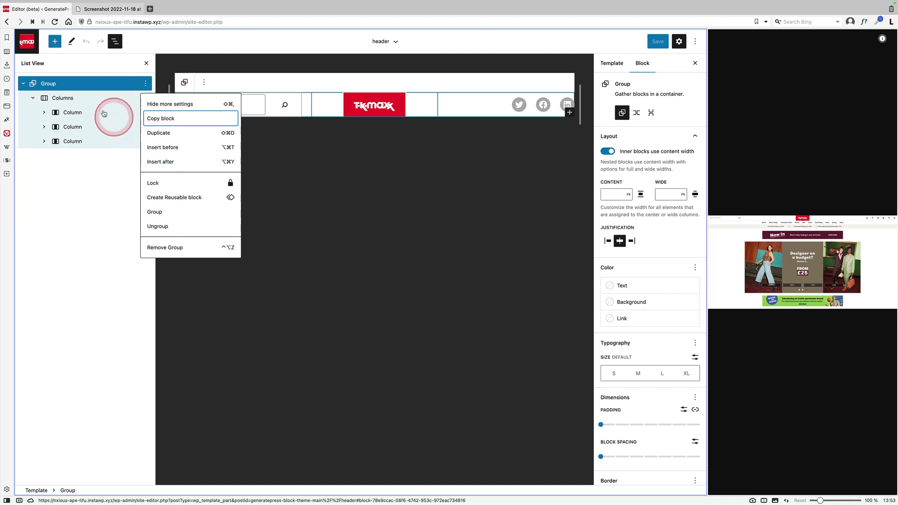
left_click(173, 161)
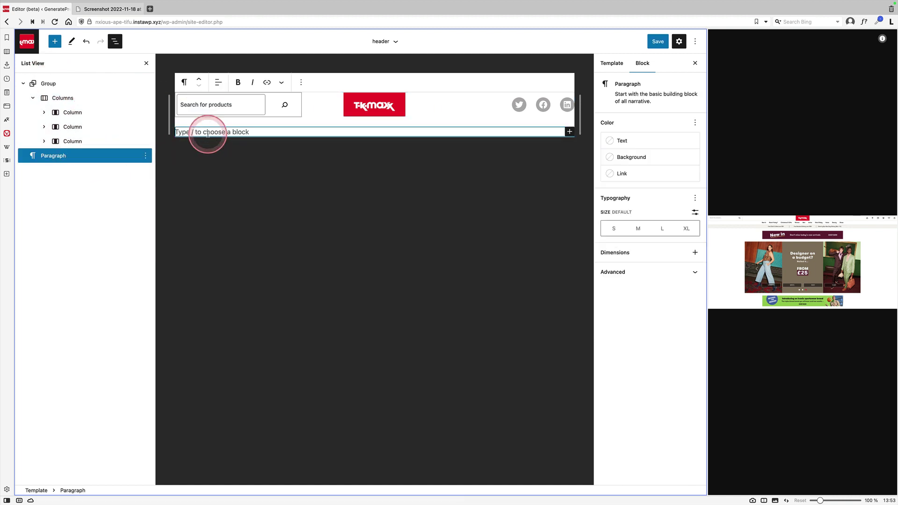
Step: Turn it into a Navigation block with items justified center, comparing against the TK Maxx reference
type("/")
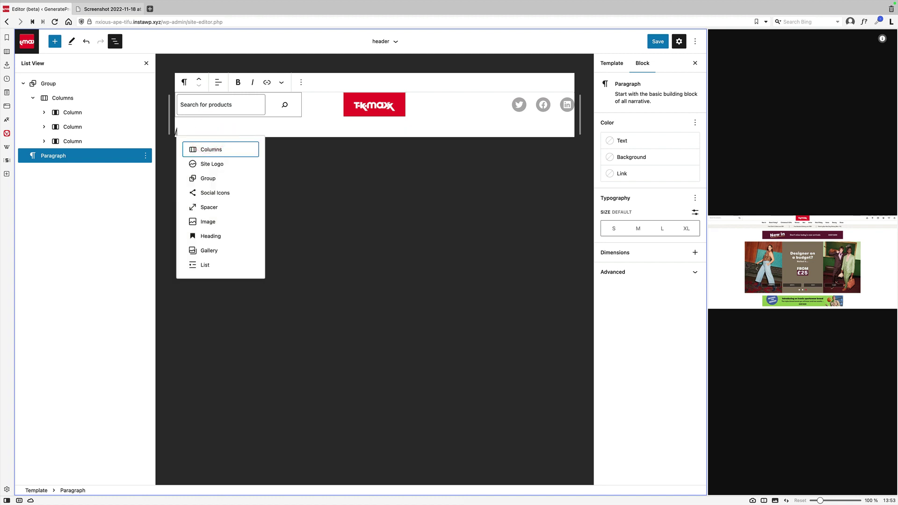
type("nav")
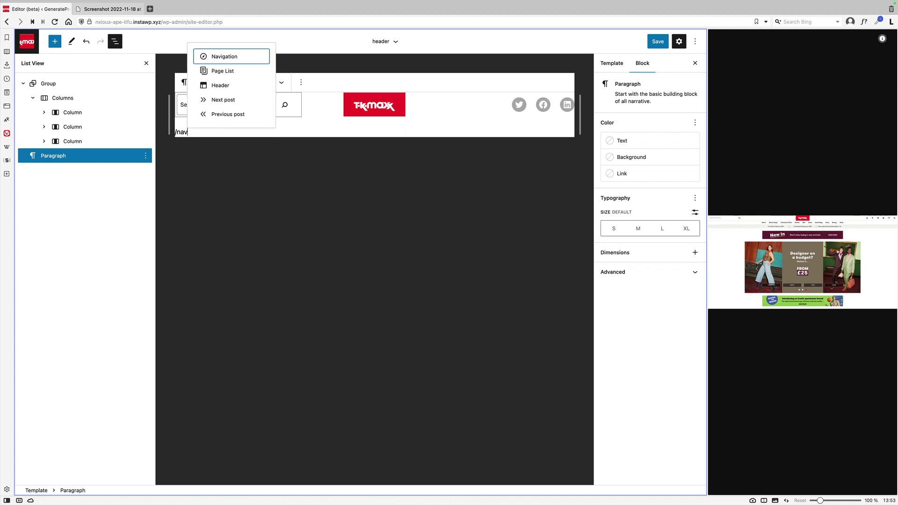
left_click(213, 56)
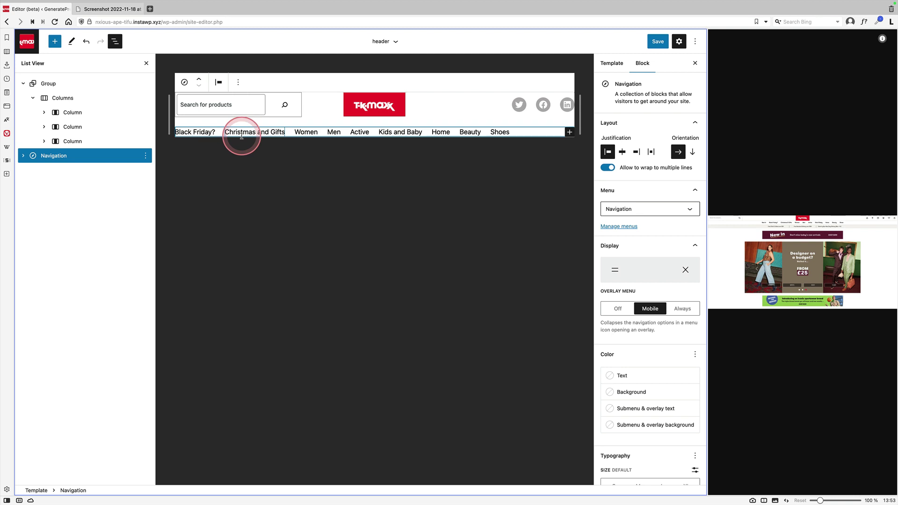
left_click(218, 82)
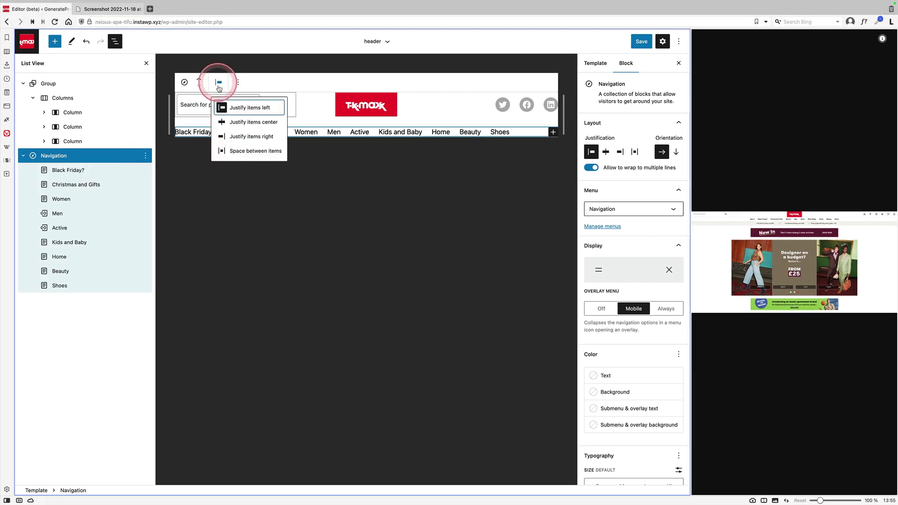
left_click(243, 122)
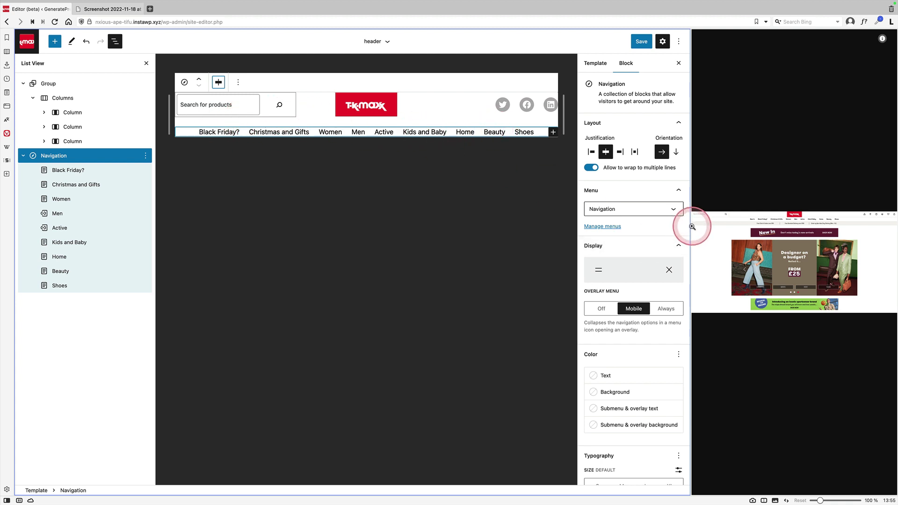
left_click_drag(692, 226, 291, 238)
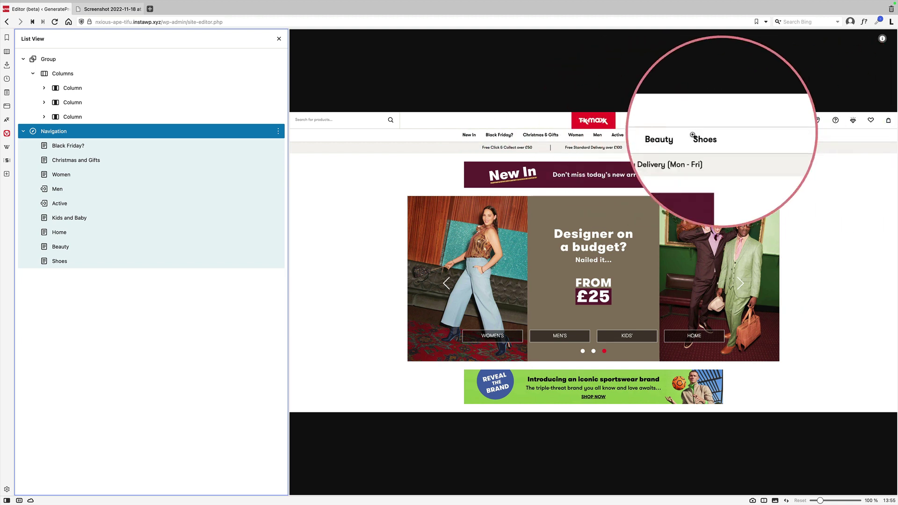
left_click_drag(289, 170, 715, 167)
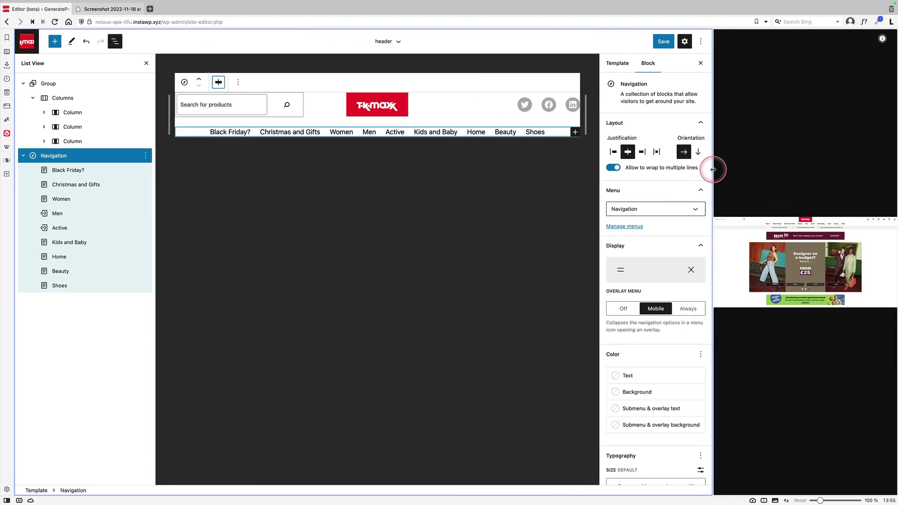
Step: Set the Columns block's border width to 1 and open its border colour options
left_click(67, 98)
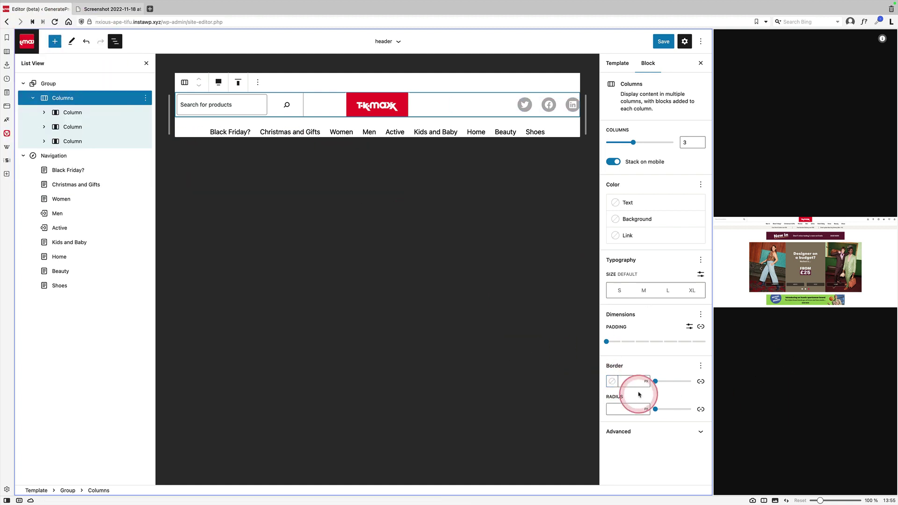
type("1")
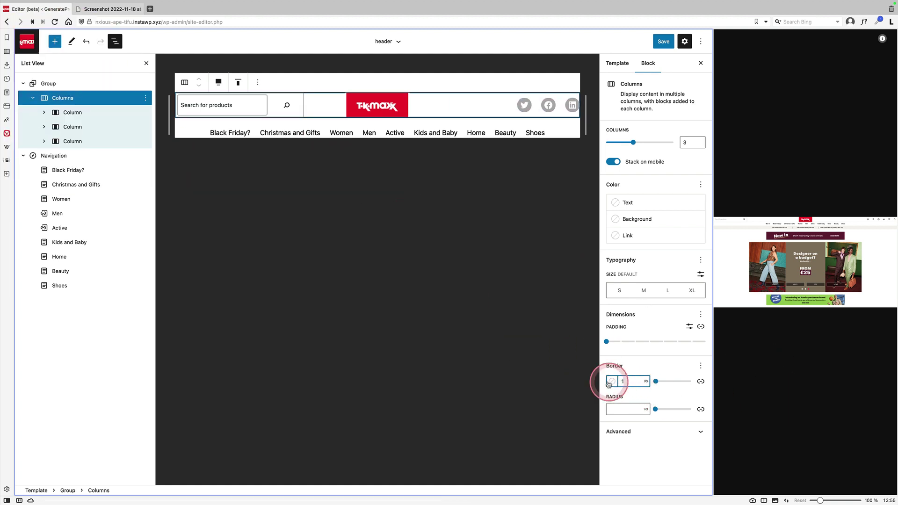
left_click(612, 383)
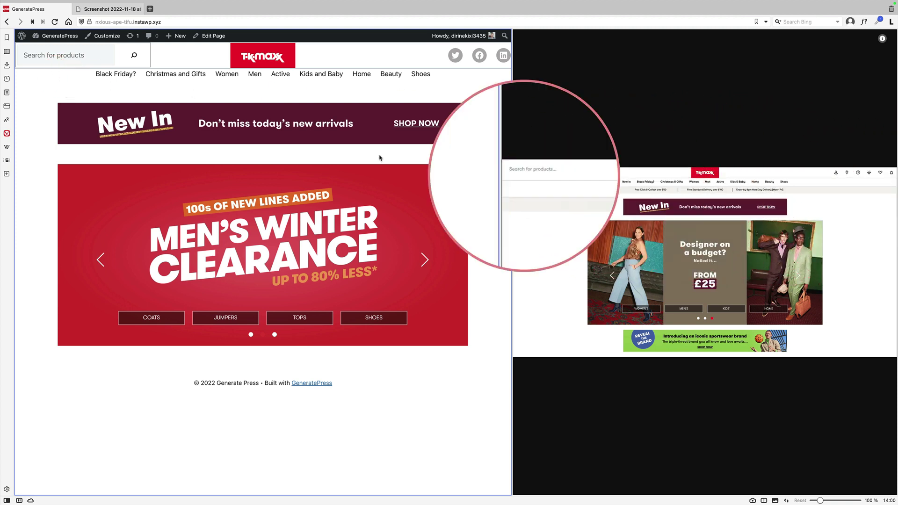
Step: Go to the Dashboard, then Appearance > Template Parts, and open 'header'
left_click(45, 51)
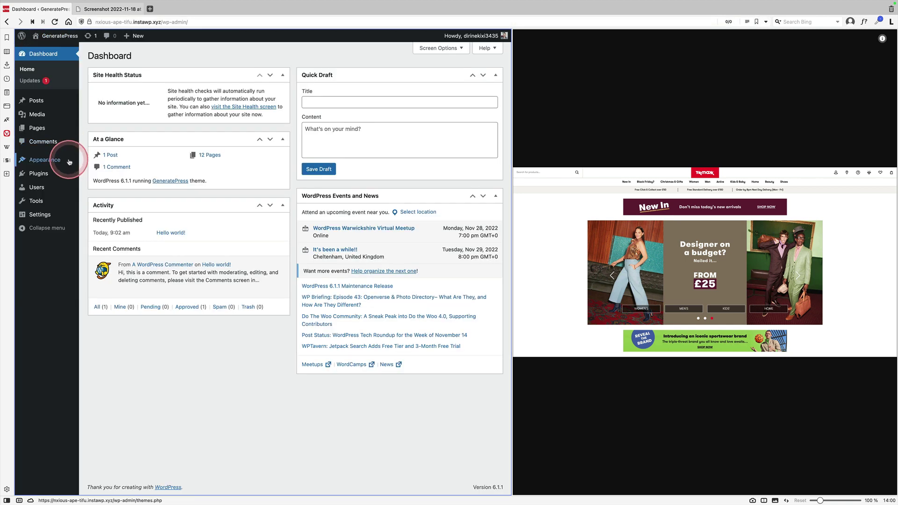
mouse_move(70, 160)
left_click(103, 173)
left_click(194, 130)
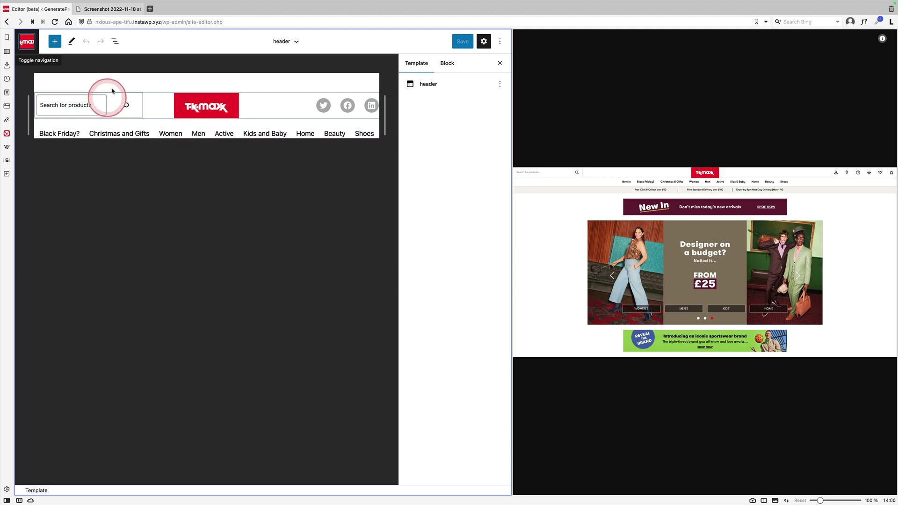
Step: Wrap the header's Navigation block in its own Group from the List View
left_click(116, 41)
left_click(46, 99)
left_click(120, 100)
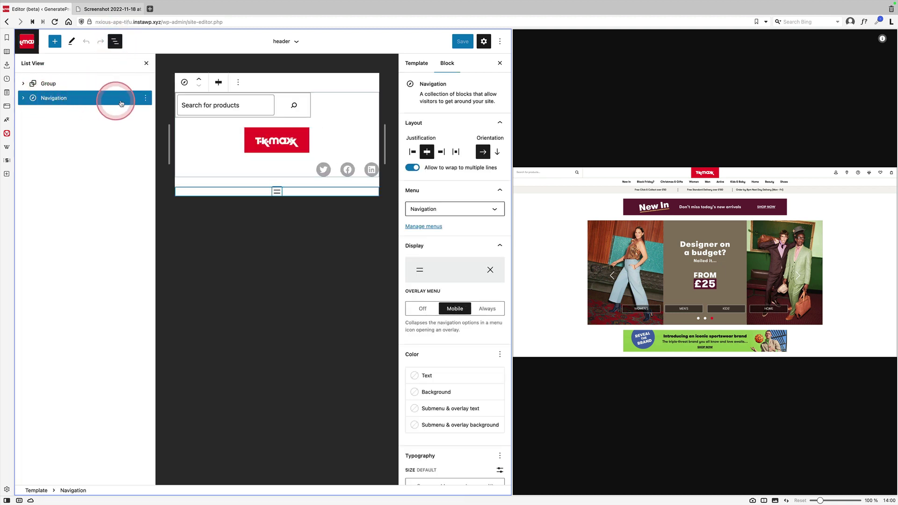
left_click(145, 99)
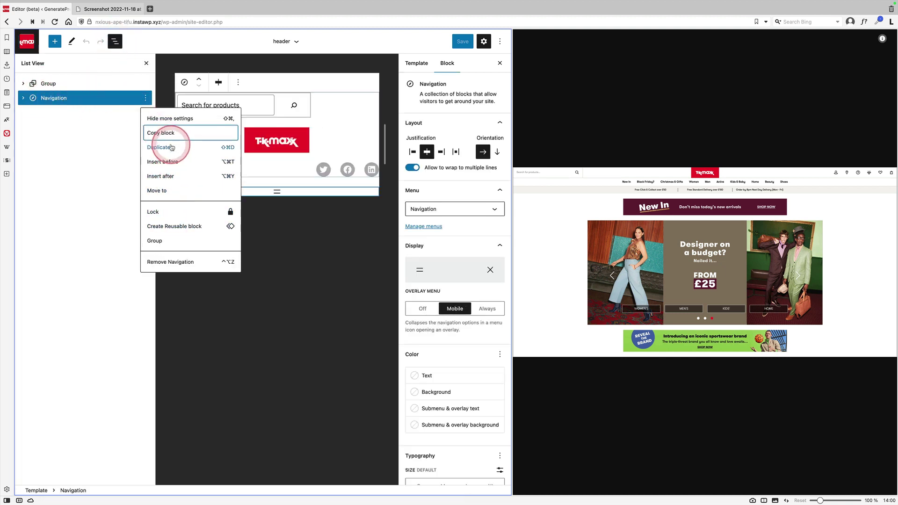
left_click(181, 246)
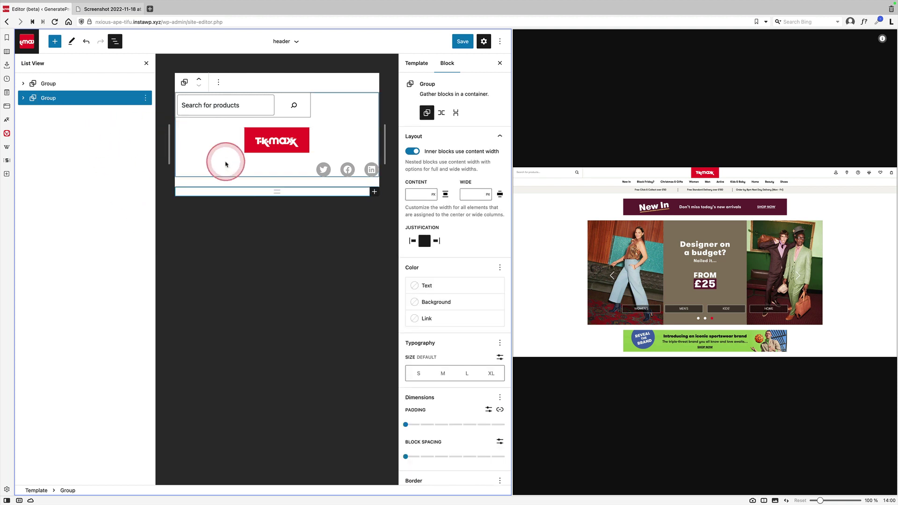
Step: Set the navigation Group's padding to 1 and save the header template part
left_click(509, 122)
left_click_drag(513, 119, 829, 126)
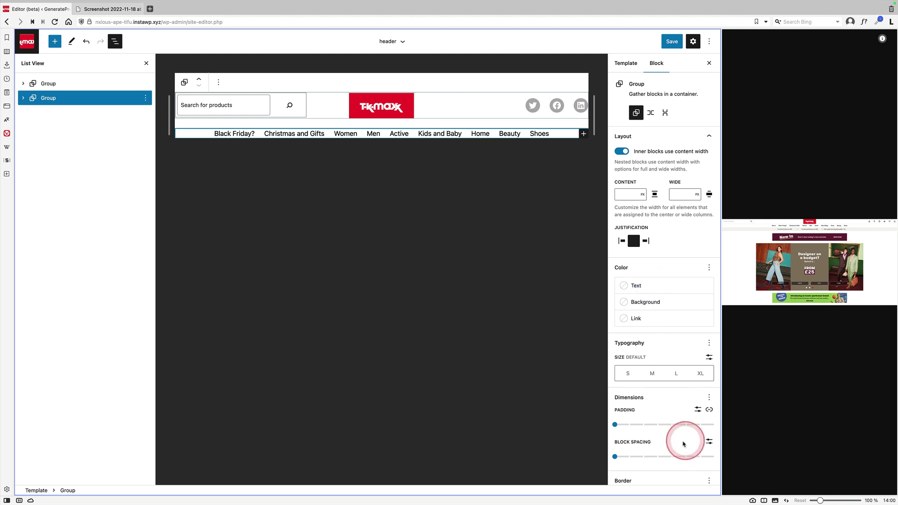
left_click(630, 426)
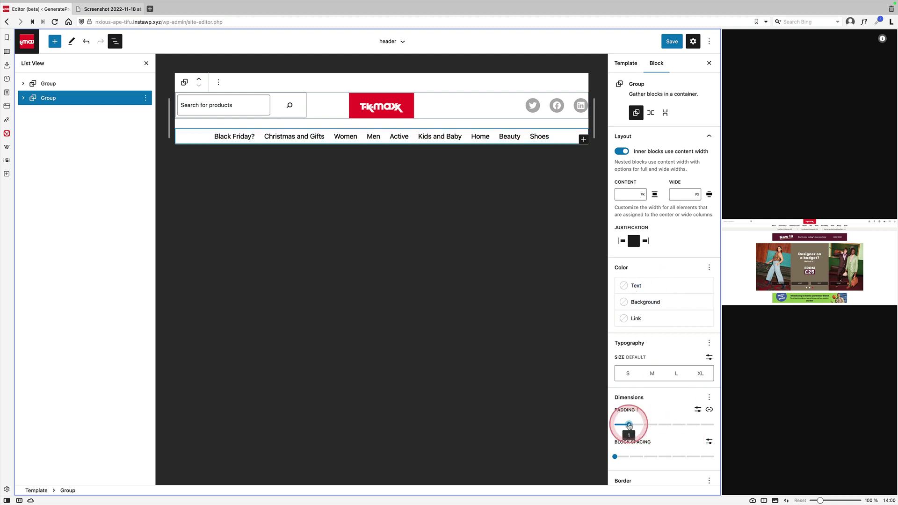
left_click(670, 42)
left_click(655, 41)
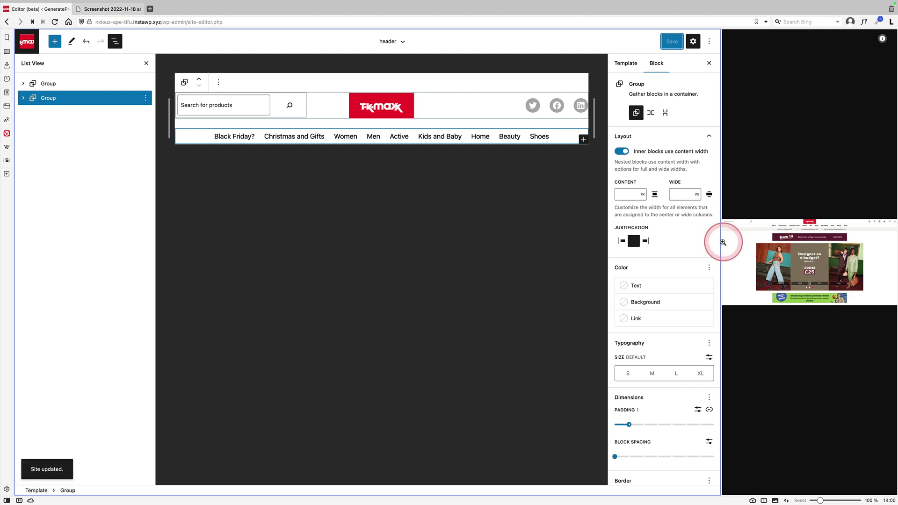
left_click_drag(721, 242, 456, 271)
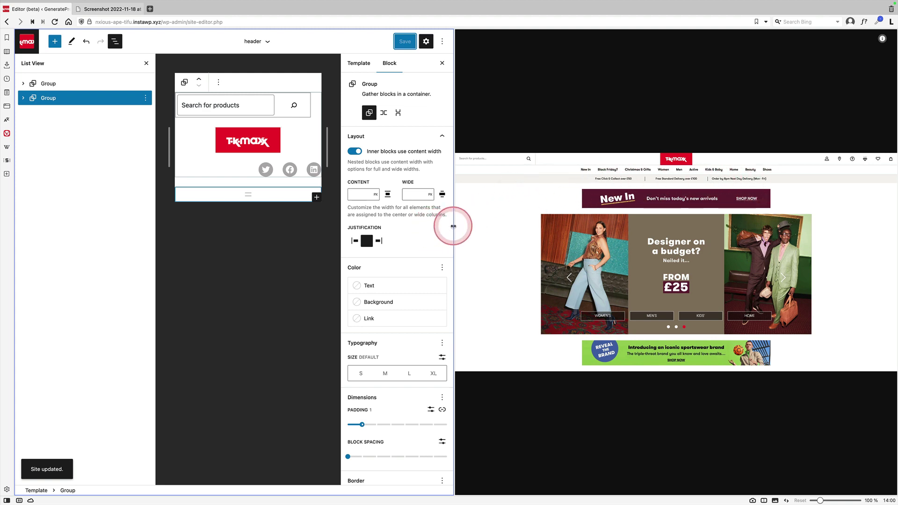
Step: Add a Row block below the navigation group using /row and wrap it in a Group
left_click_drag(453, 226, 699, 224)
left_click(146, 98)
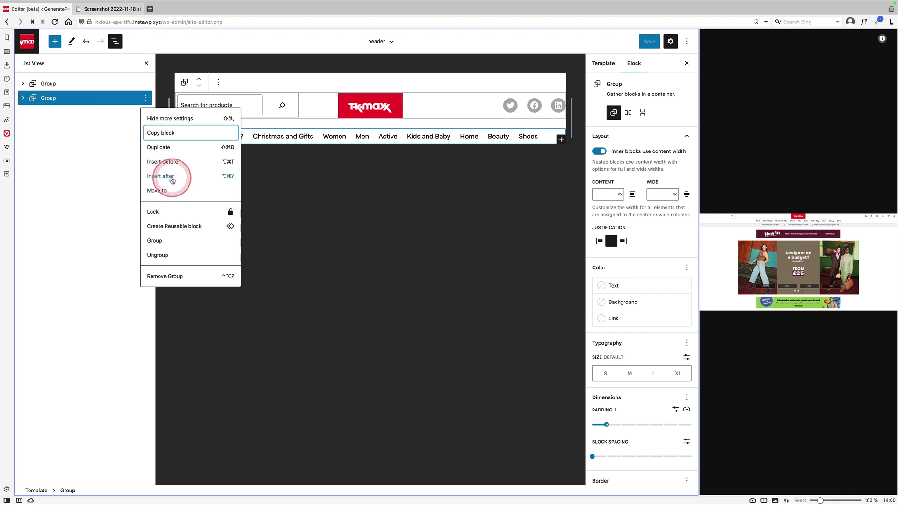
left_click(172, 180)
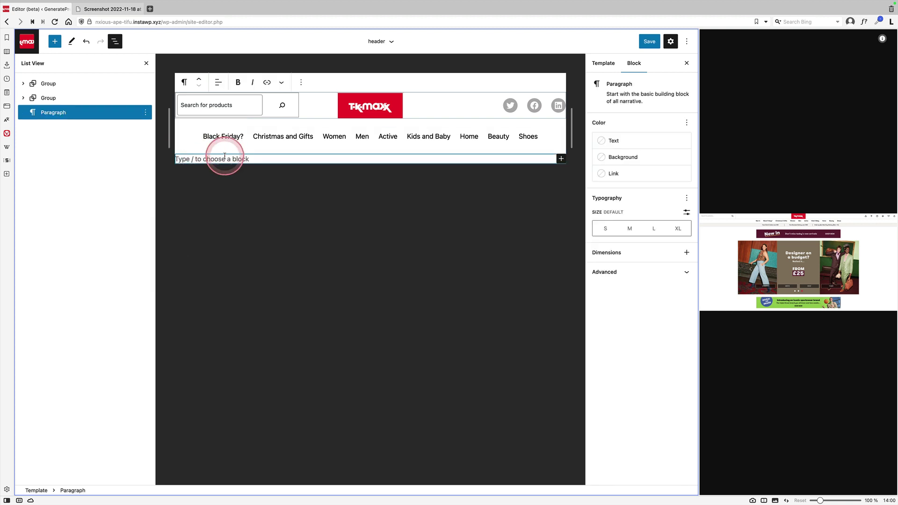
type("/row")
key("Return")
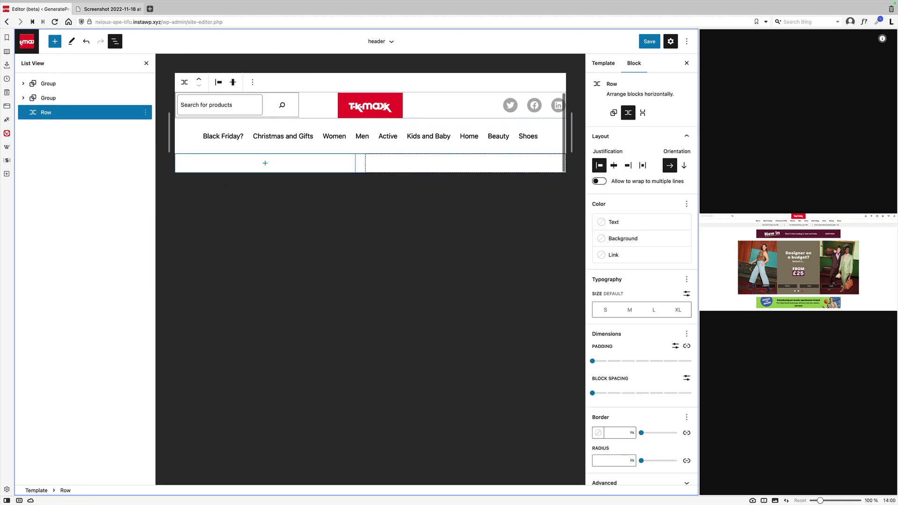
left_click(145, 114)
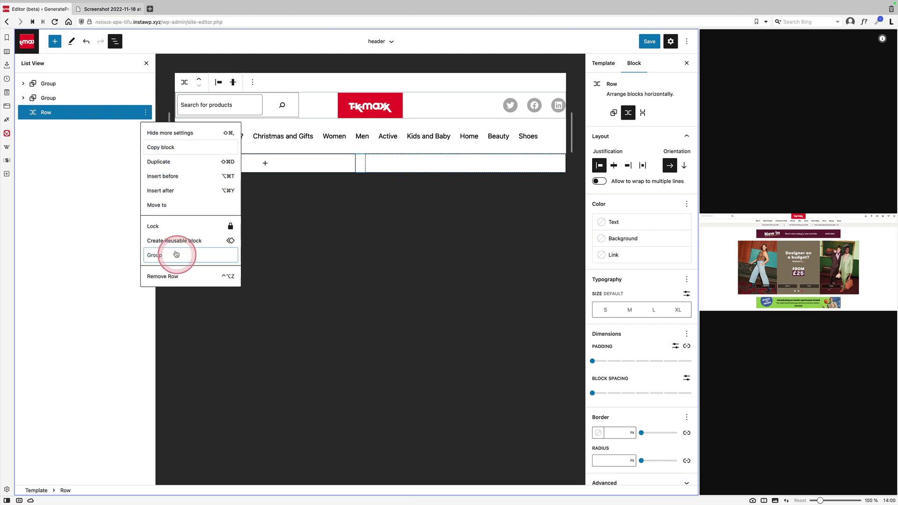
left_click(173, 253)
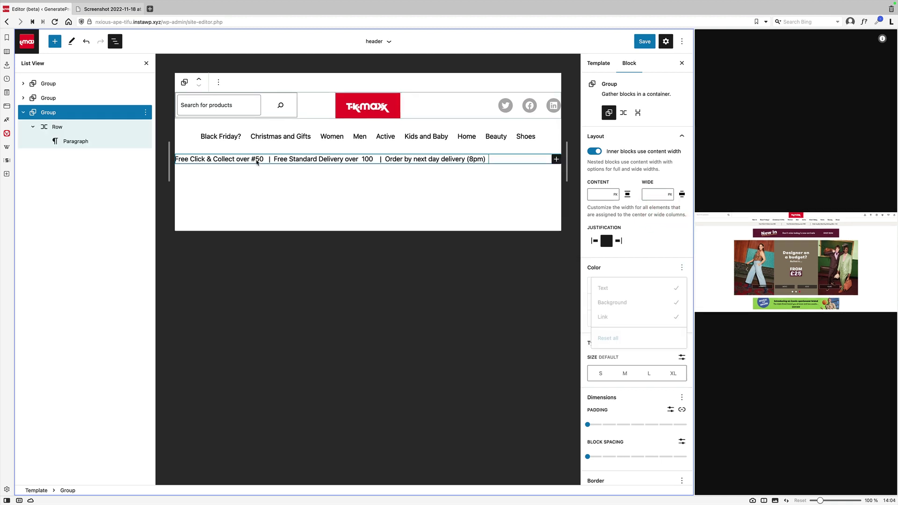
Step: Center-justify the info bar Row
left_click(105, 127)
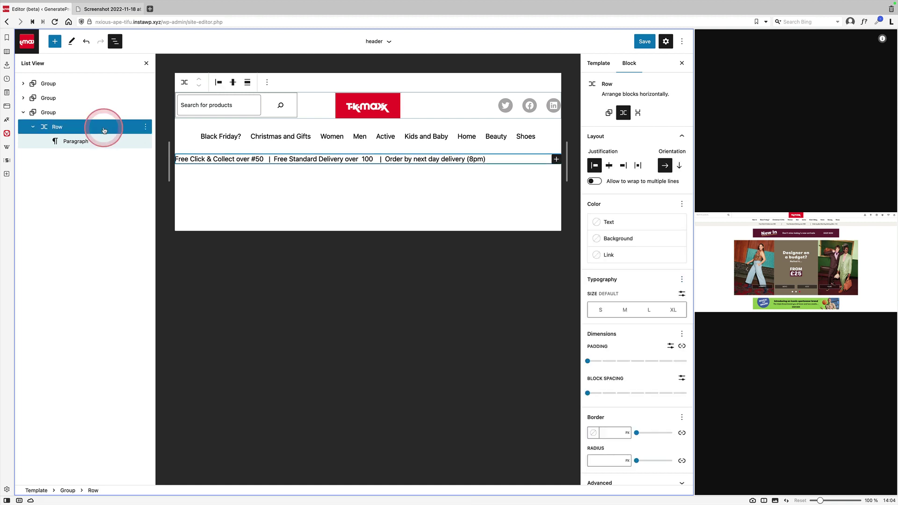
left_click(225, 85)
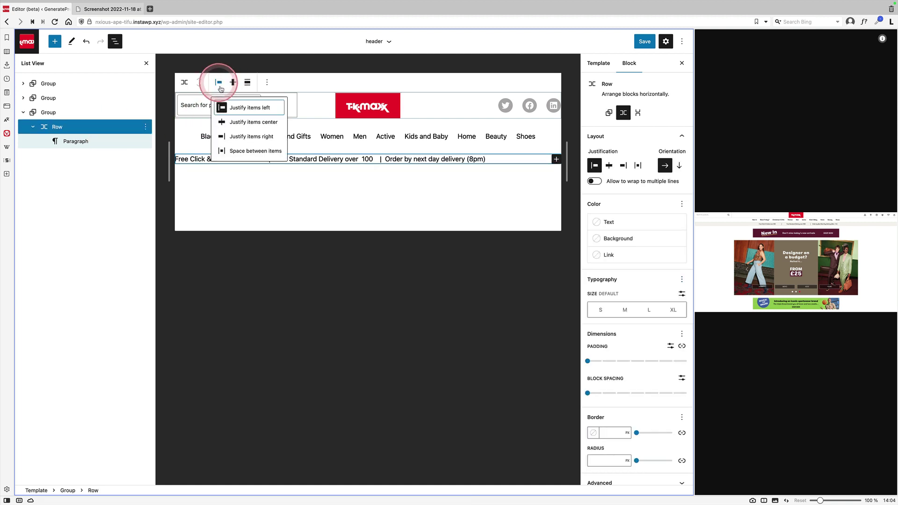
left_click(252, 126)
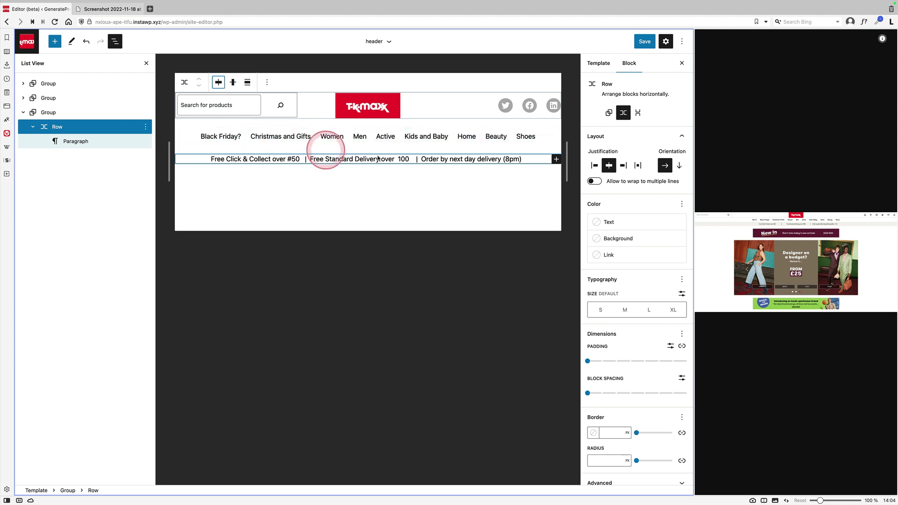
Step: Give the info bar Group a light grey E5E5E5 background and save the header
left_click(51, 113)
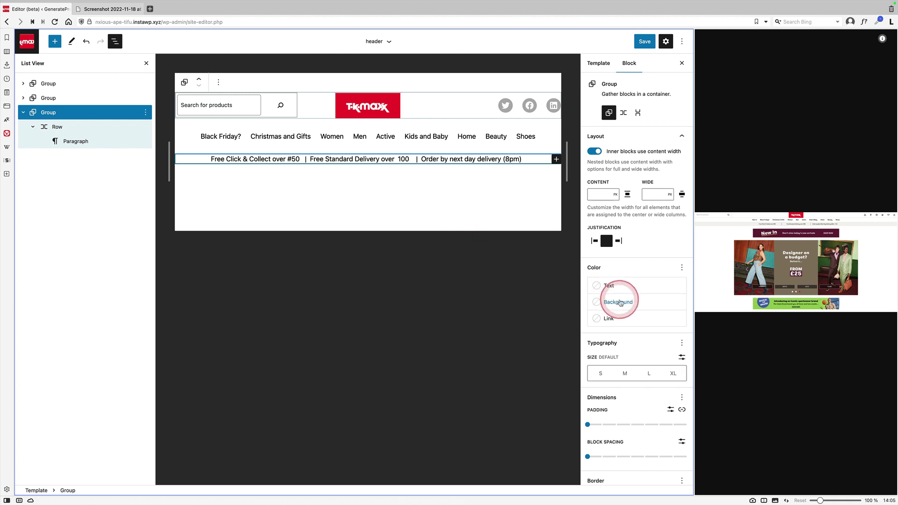
left_click(618, 302)
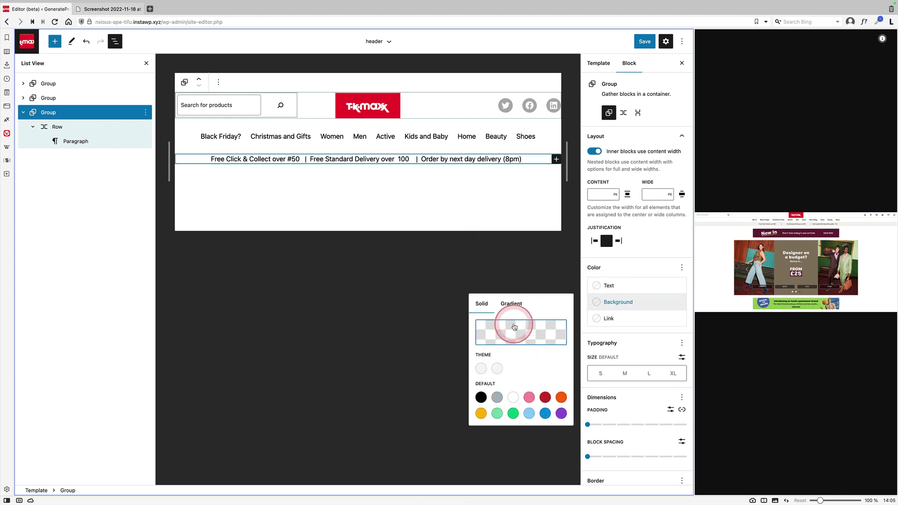
left_click(517, 333)
left_click_drag(382, 341, 377, 331)
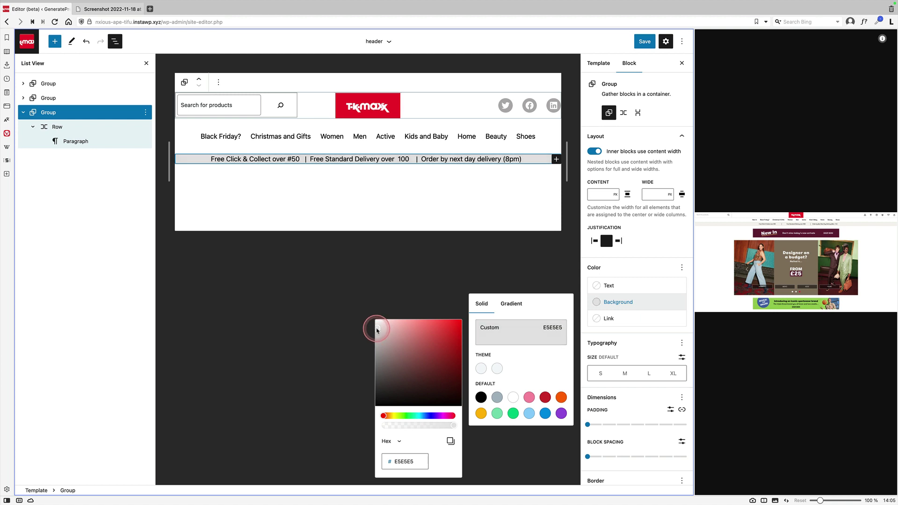
left_click(648, 47)
left_click(607, 41)
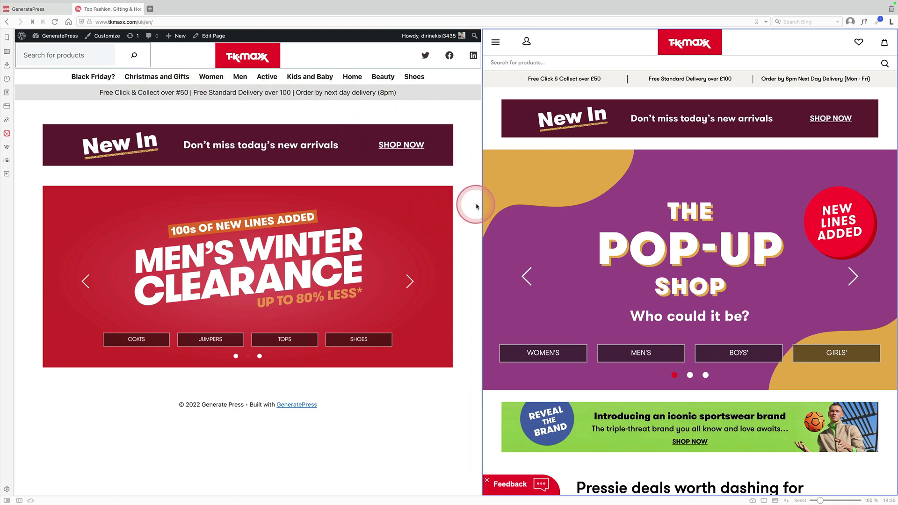
Step: Resize the split view to compare the live site header with the TK Maxx homepage
left_click_drag(483, 206, 194, 231)
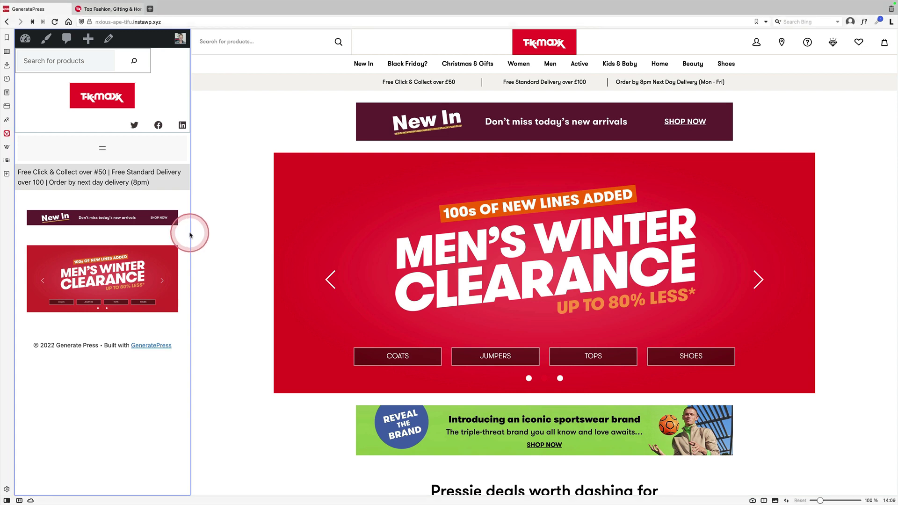
left_click_drag(232, 231, 770, 241)
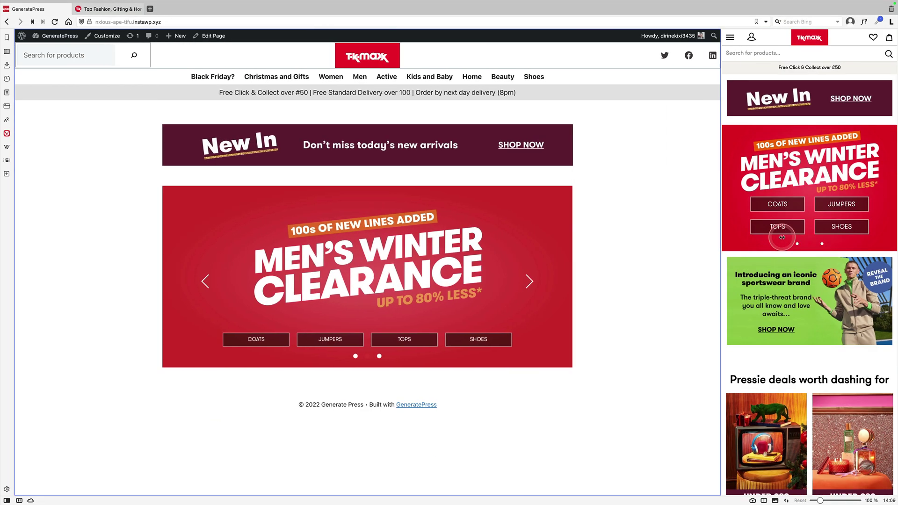